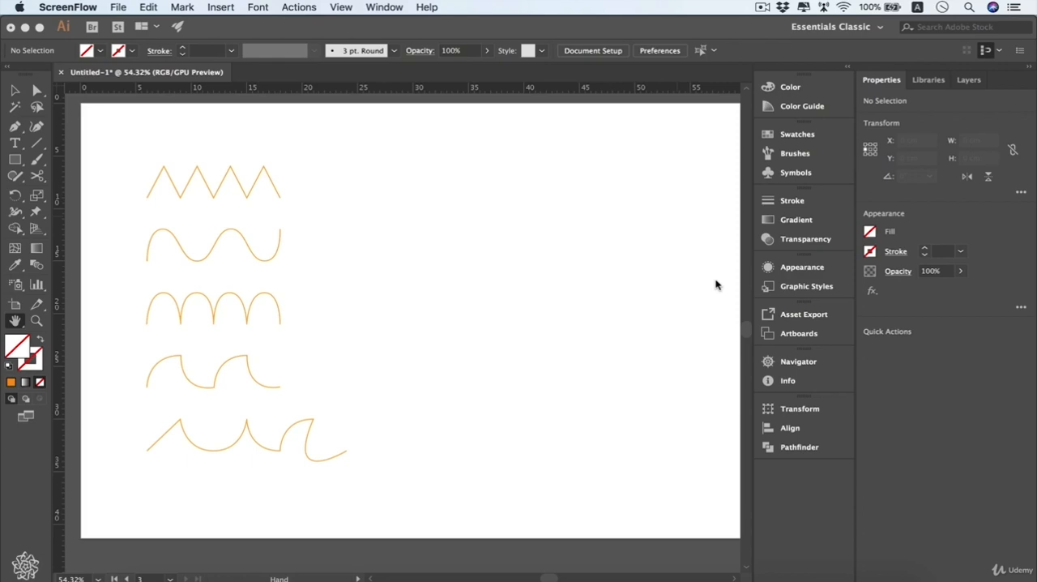
Draw a closed rectangle about 3.3 cm tall with the Pen tool, in the empty area to the right of the orange zigzag
click(438, 232)
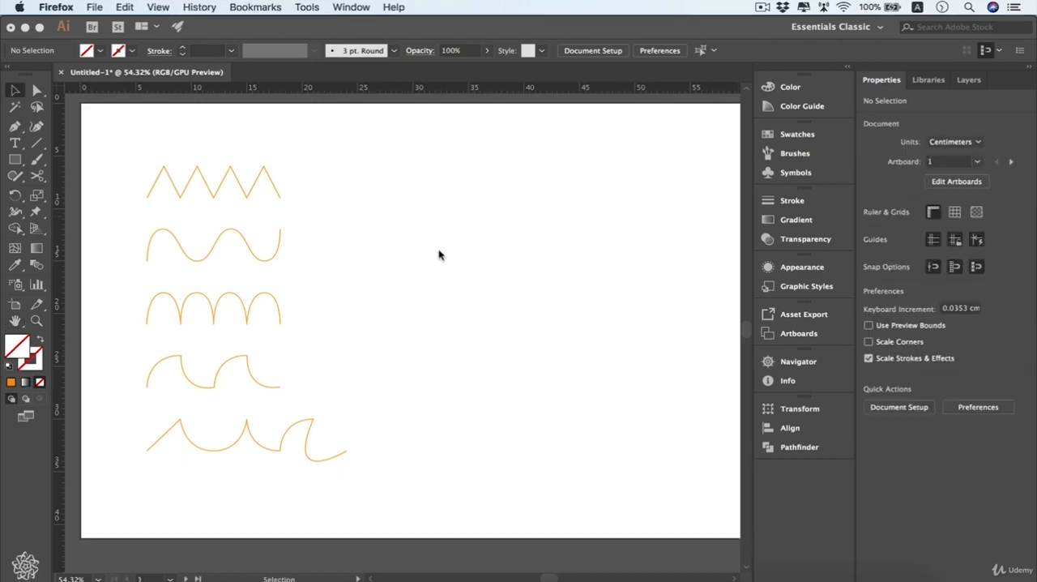
click(16, 127)
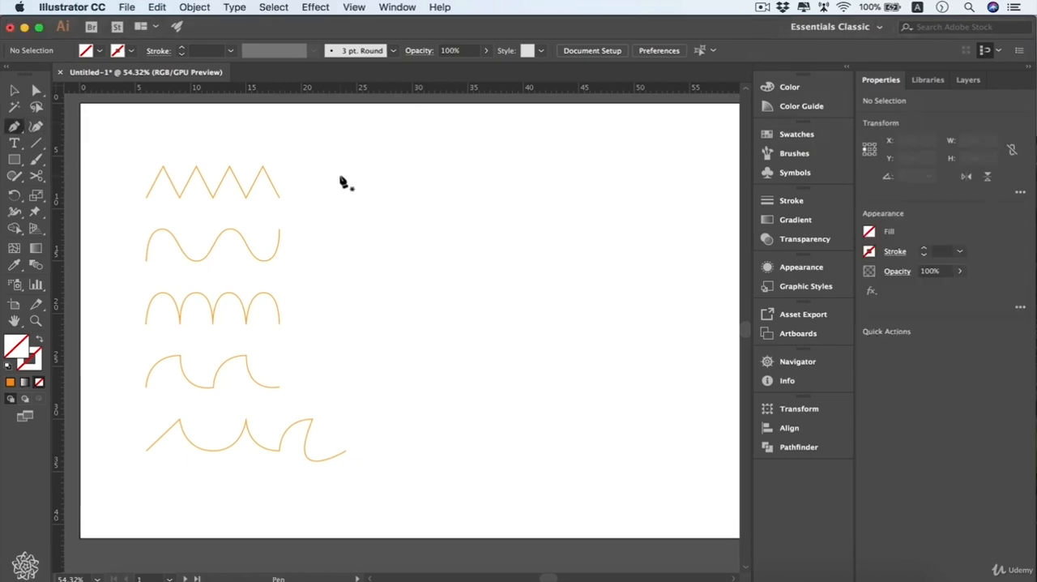
click(386, 211)
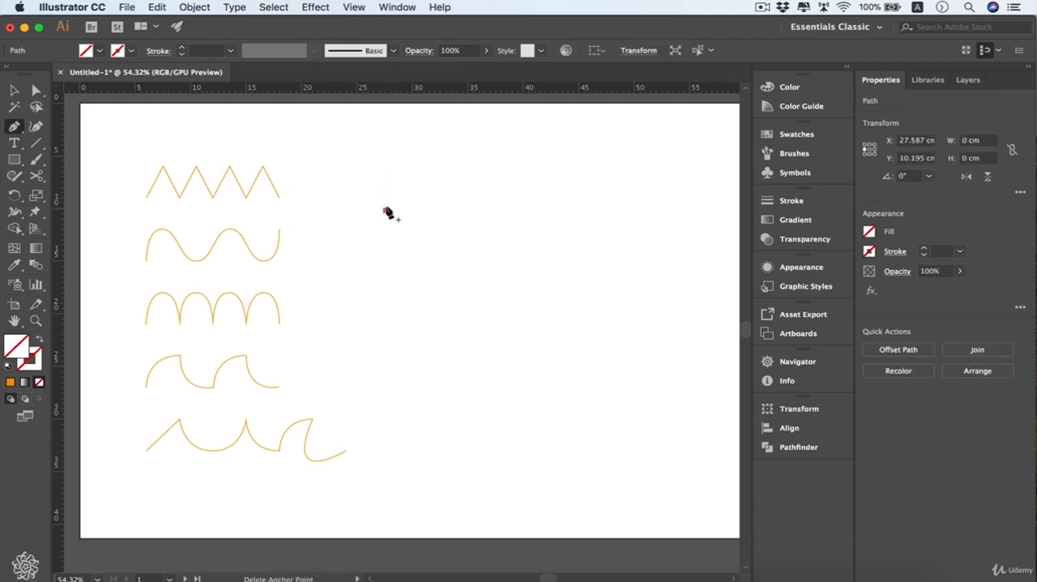
click(386, 176)
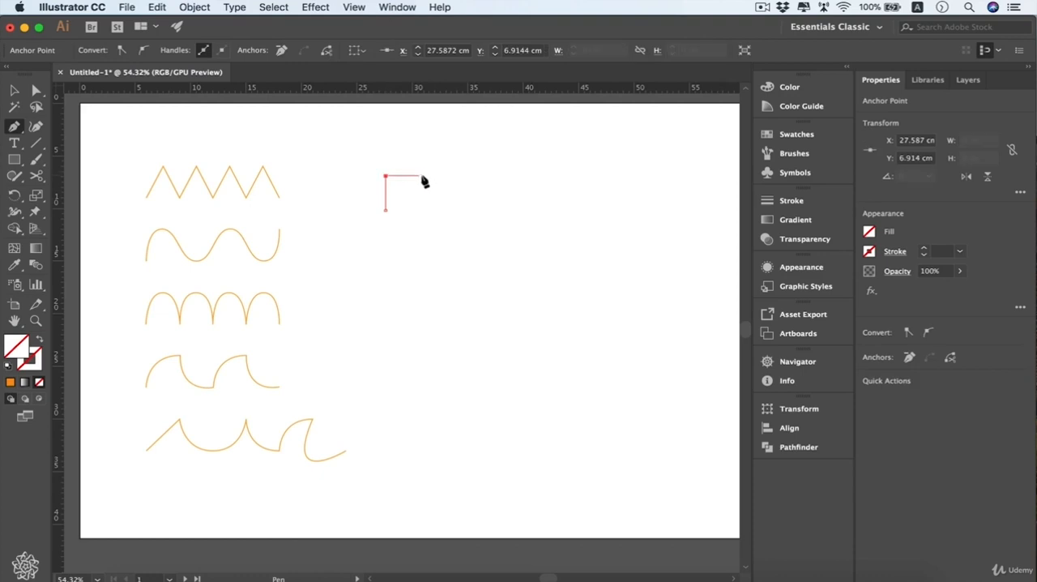
click(426, 176)
click(425, 210)
click(387, 211)
Show the document grid and check the grid and snapping options
key(super+apostrophe)
click(354, 8)
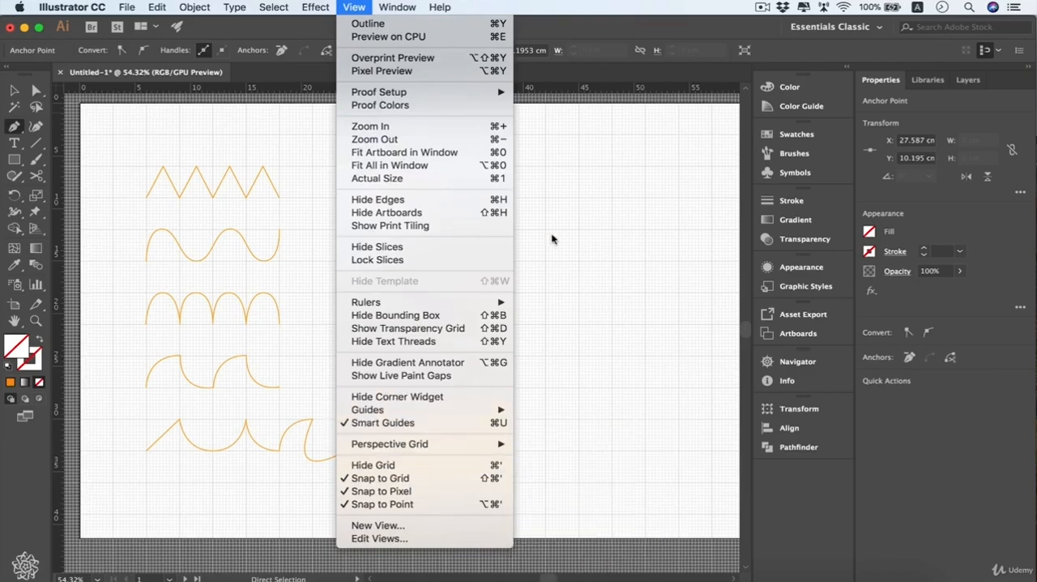
key(Escape)
Review the Guides & Grid and the Selection & Anchor Display preferences, including the gridline spacing and rubber band options
click(73, 7)
mouse_move(95, 46)
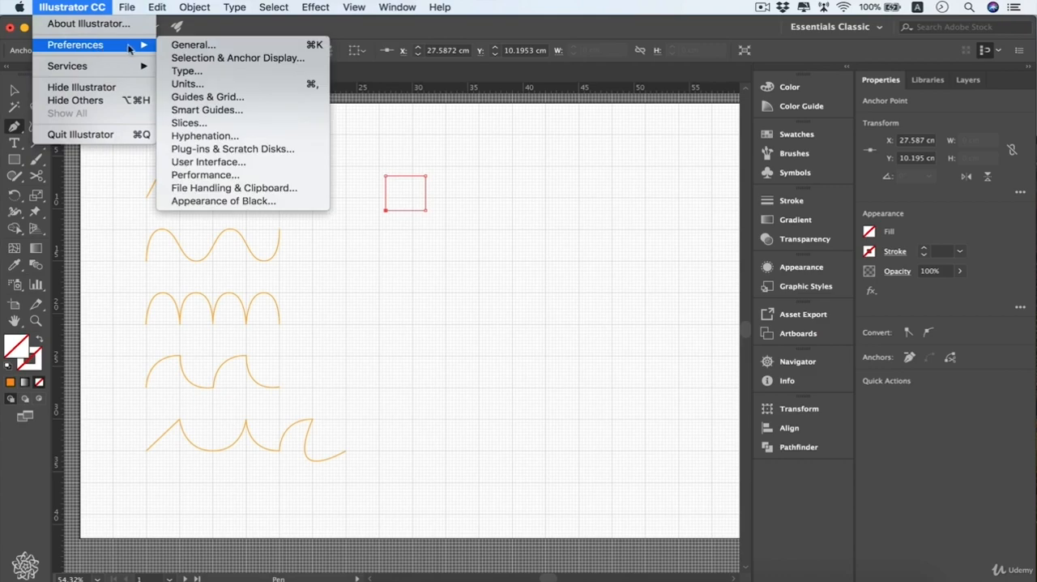
click(258, 98)
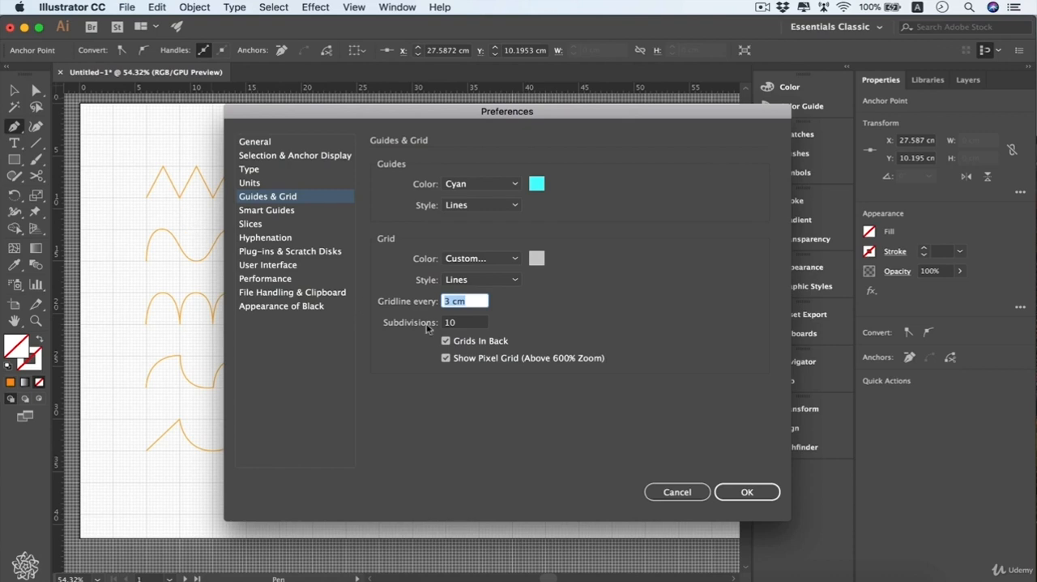
click(283, 157)
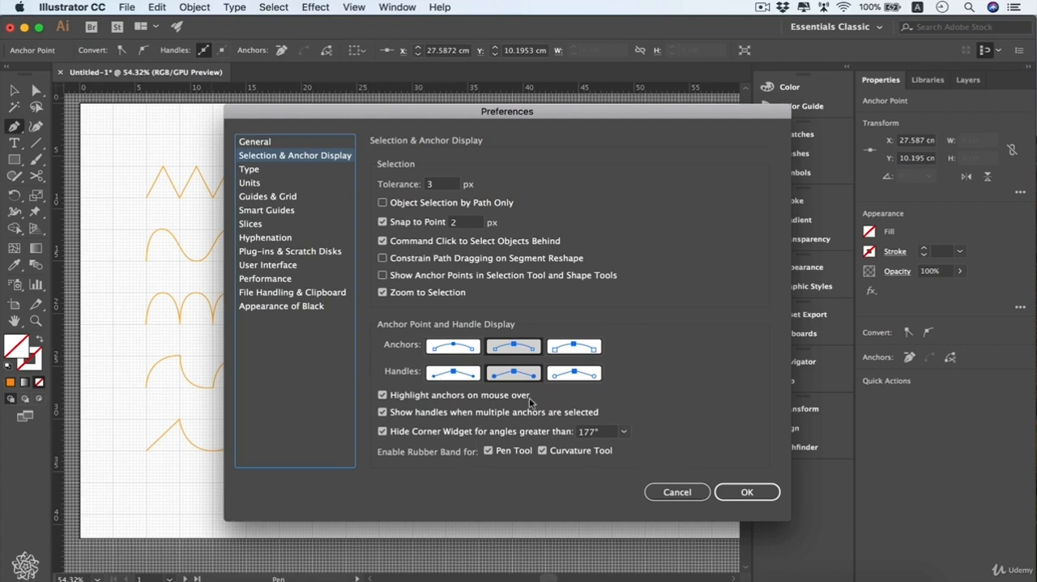
click(738, 493)
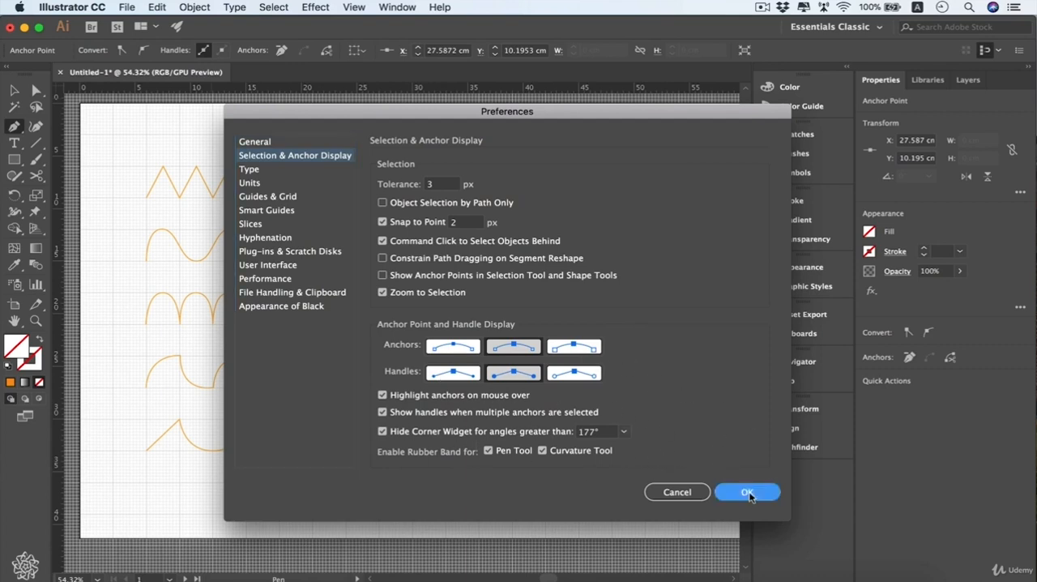
Select the rectangle drawn with the Pen tool and delete it
key(v)
drag(461, 159, 364, 234)
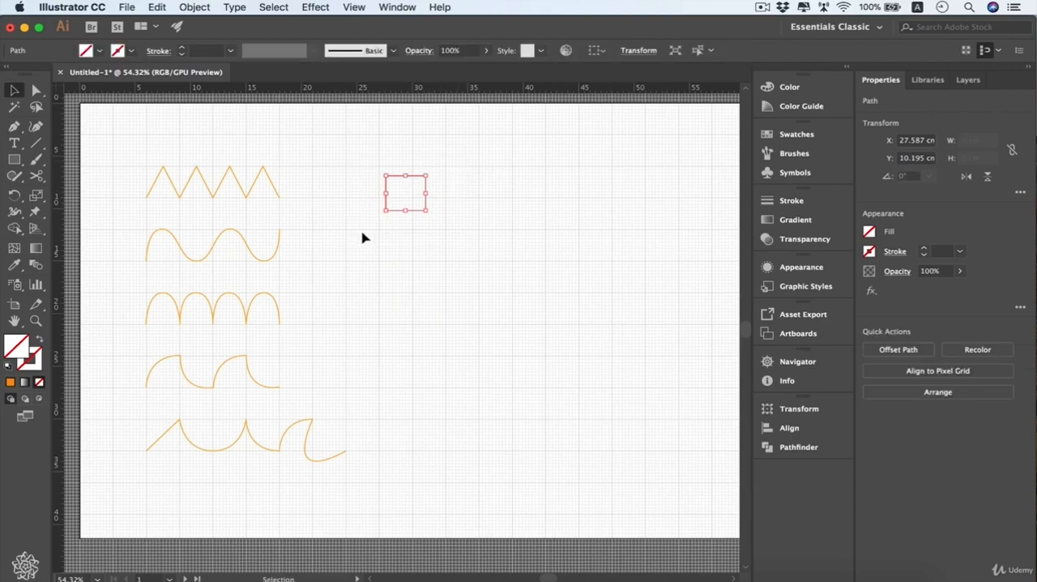
key(Delete)
Activate the Pen tool and toggle the Snap to Grid option
click(14, 127)
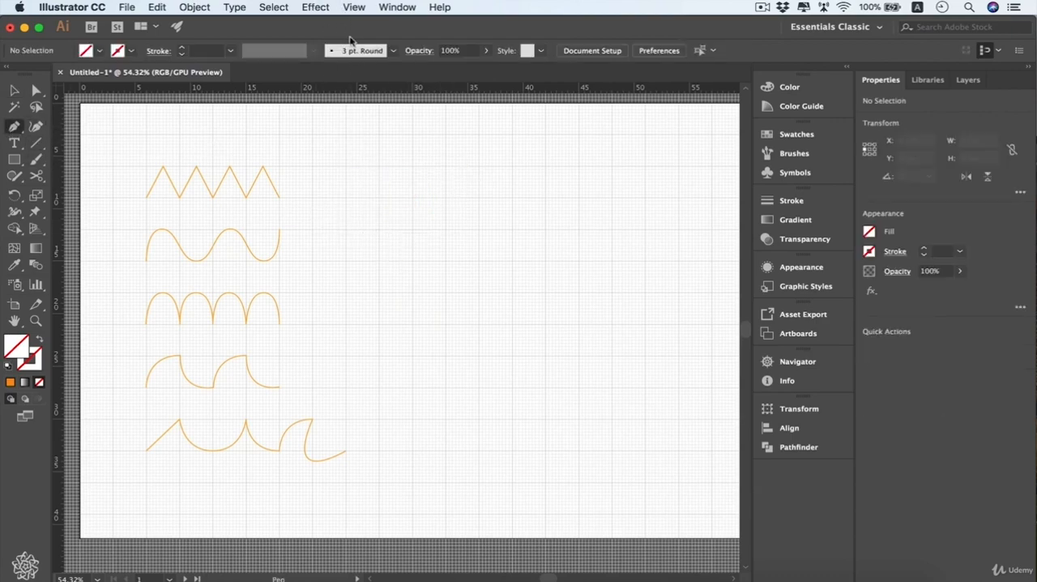
click(355, 7)
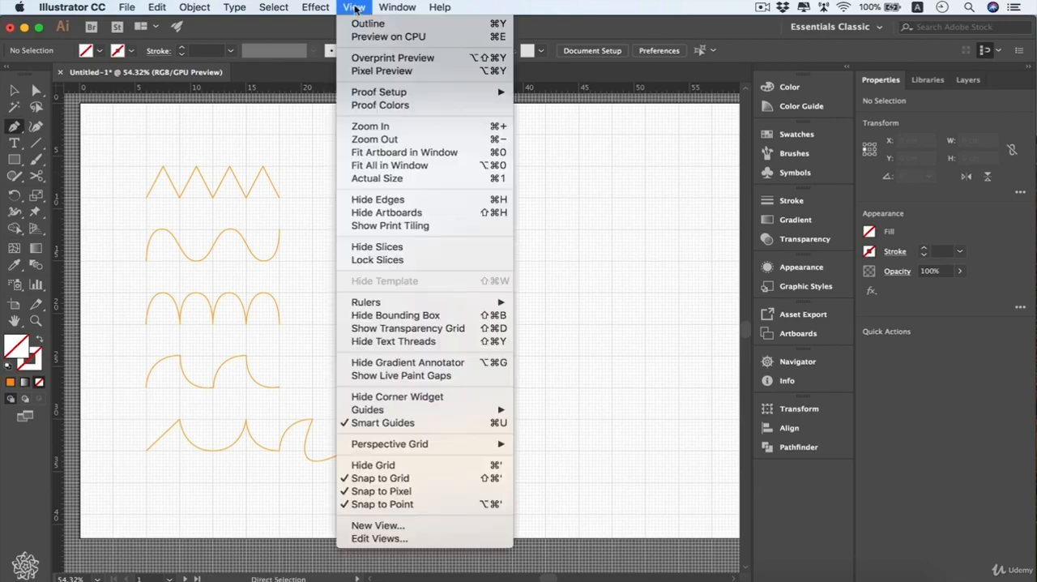
click(492, 478)
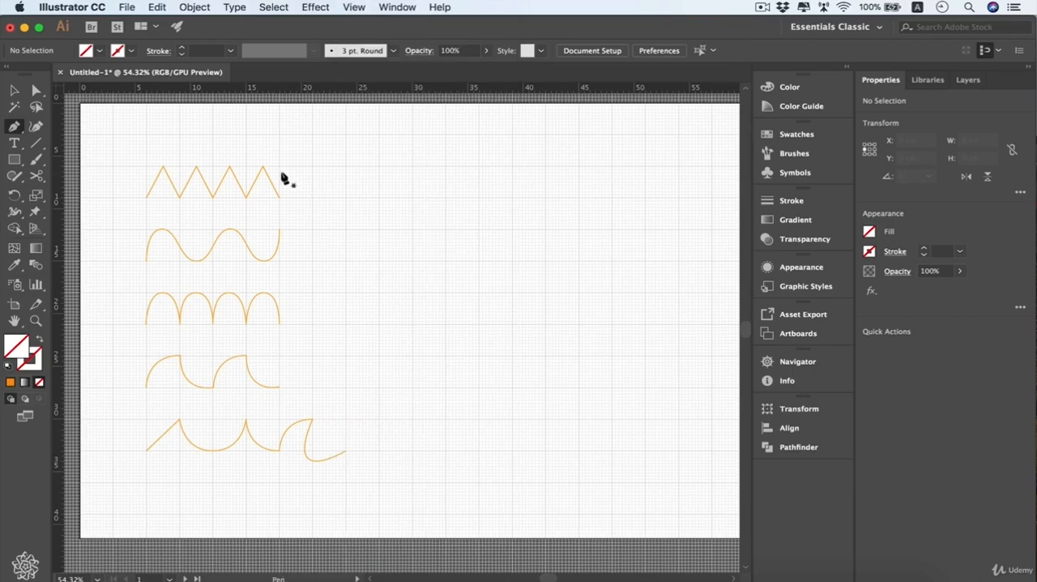
Draw an open zigzag path with four peaks, about 12 cm wide and 3 cm tall, to the right of the existing zigzag
key(z)
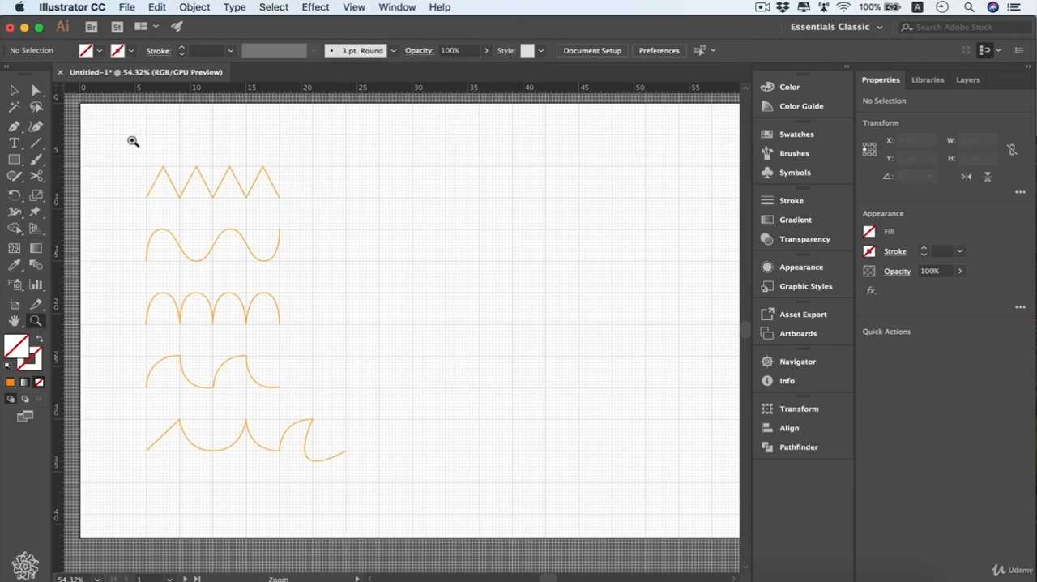
drag(129, 139, 496, 325)
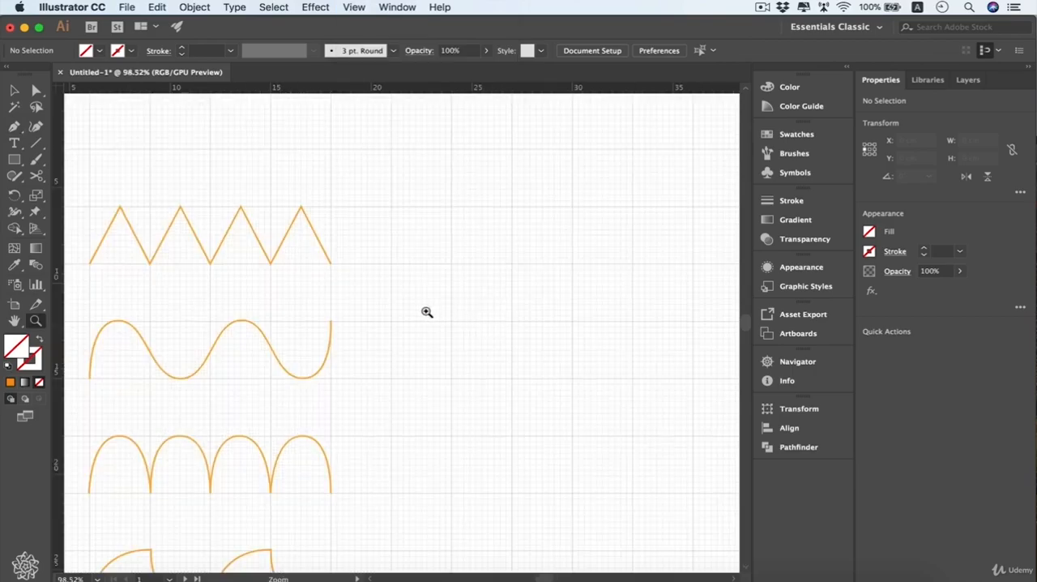
key(p)
click(389, 263)
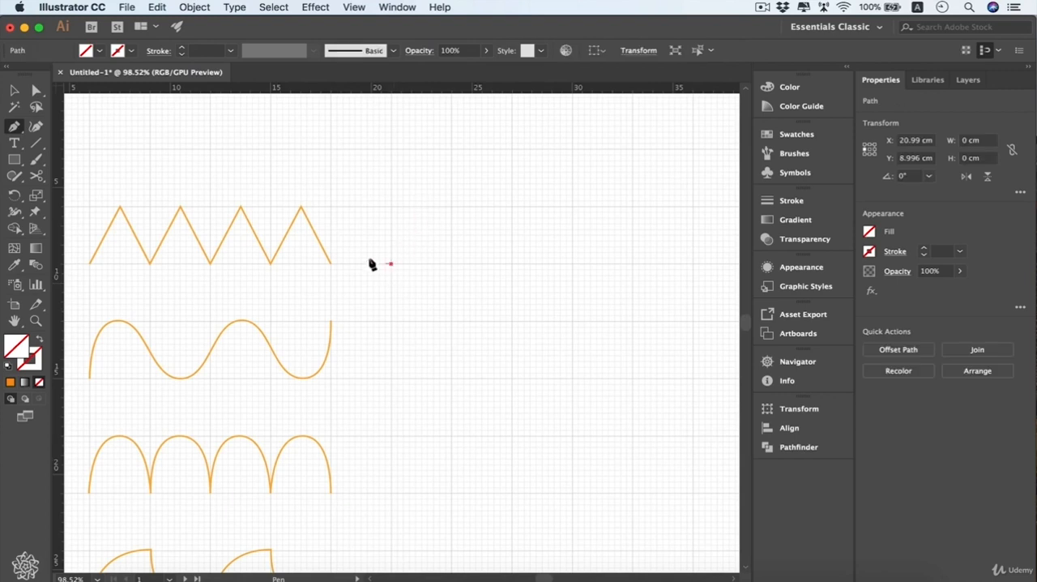
click(421, 209)
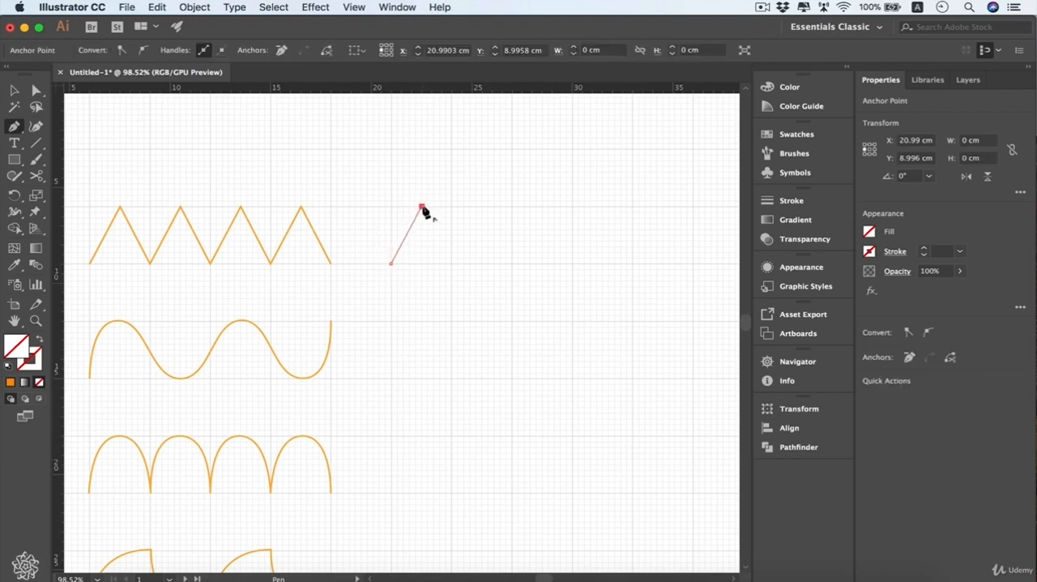
click(452, 264)
click(482, 208)
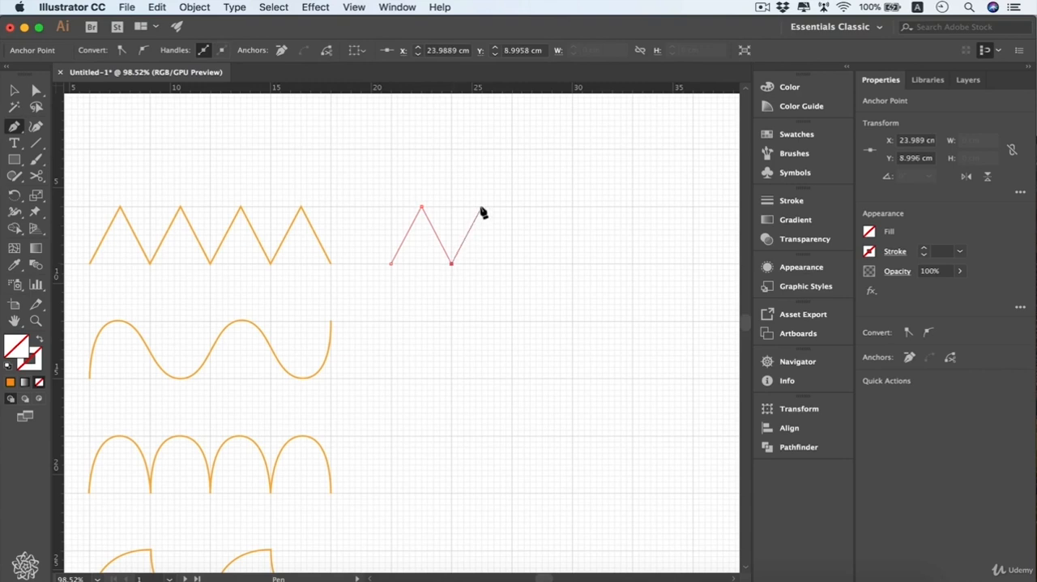
click(513, 264)
click(543, 208)
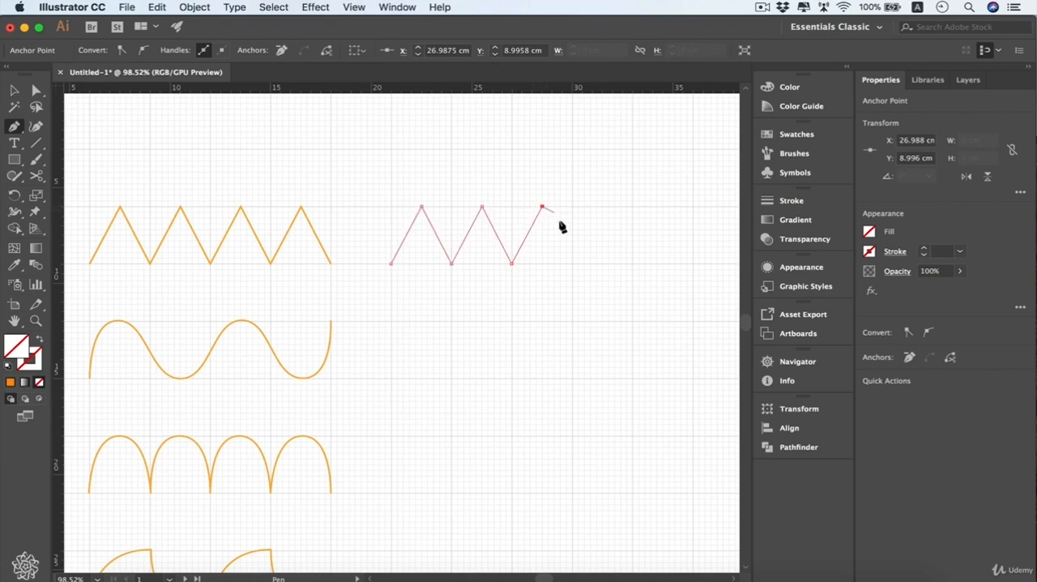
click(572, 264)
click(602, 208)
click(632, 264)
key(super)
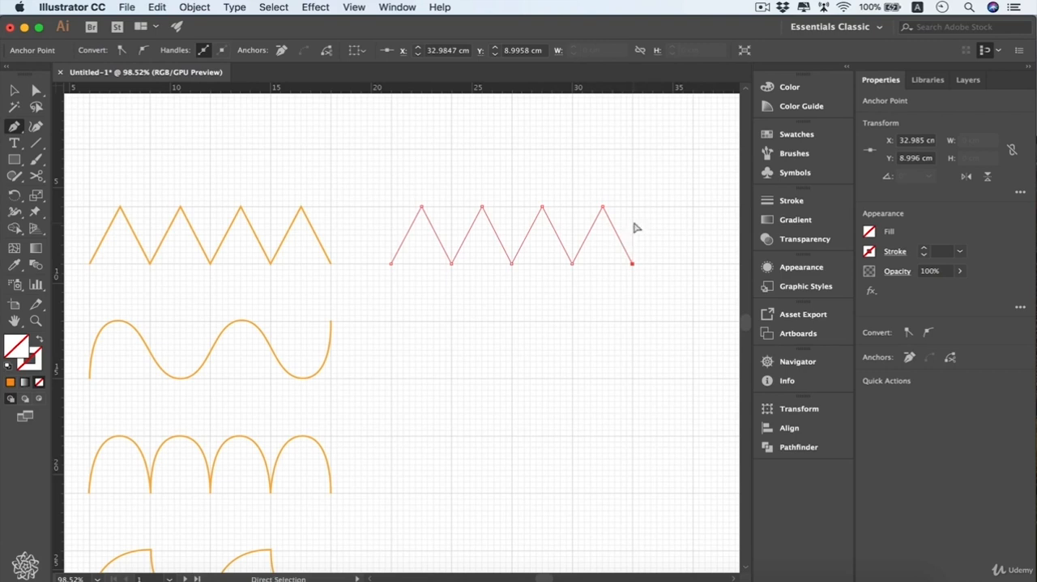
super+click(636, 228)
Give the new zigzag path an orange F7931E stroke and deselect it
key(v)
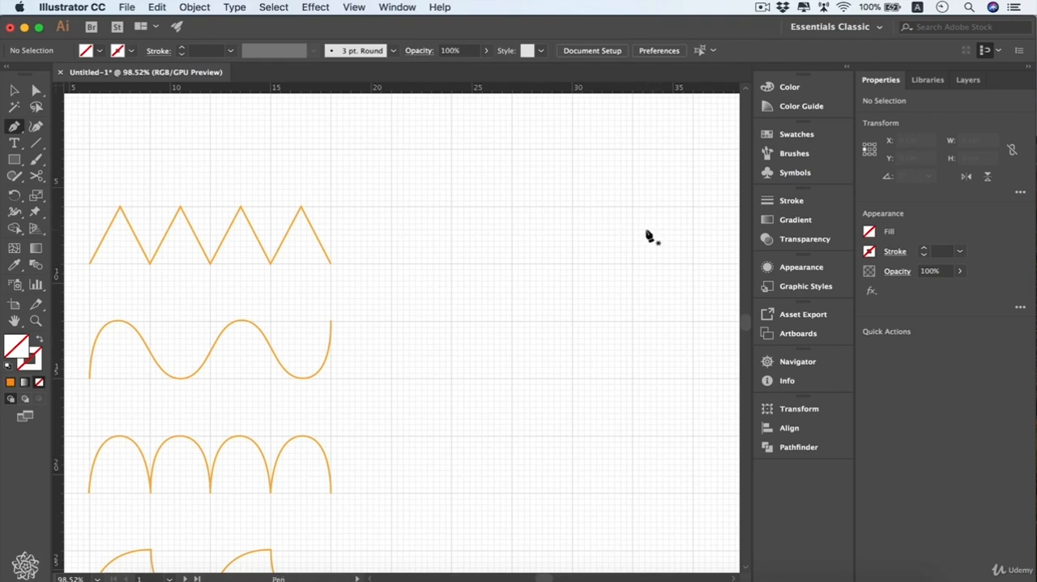
drag(665, 207, 537, 294)
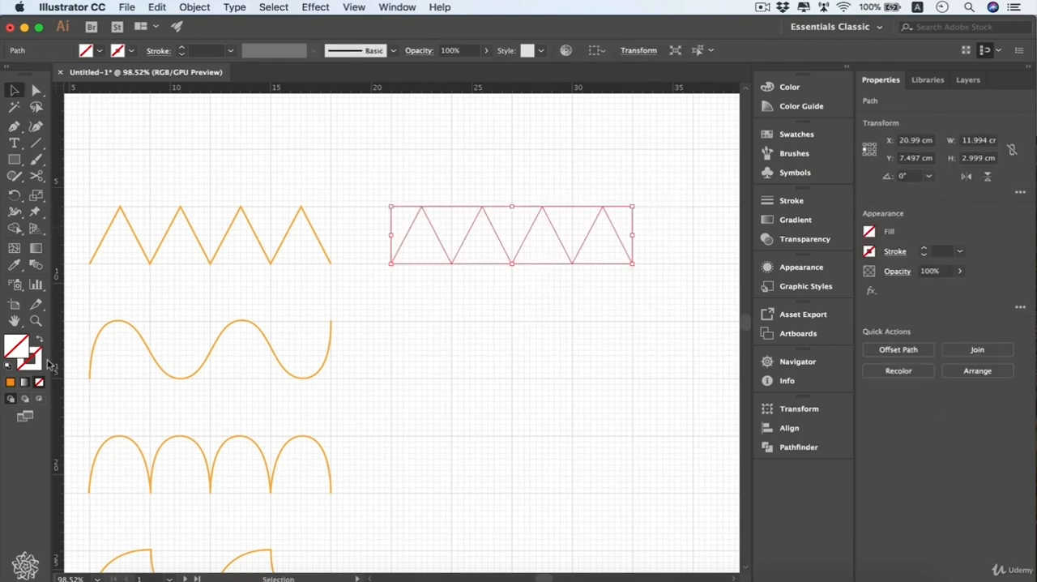
click(40, 365)
click(10, 382)
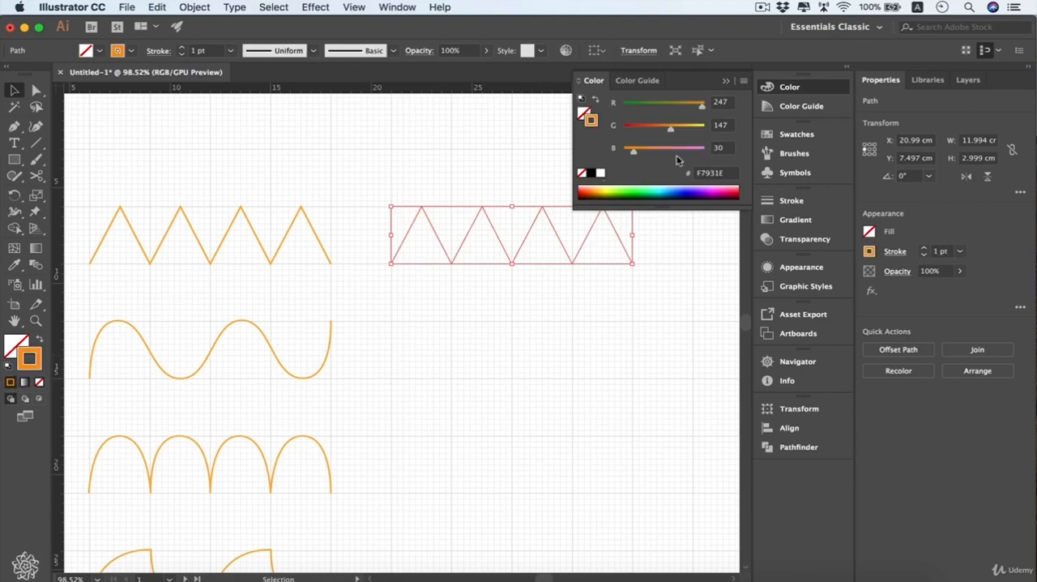
click(727, 84)
click(656, 211)
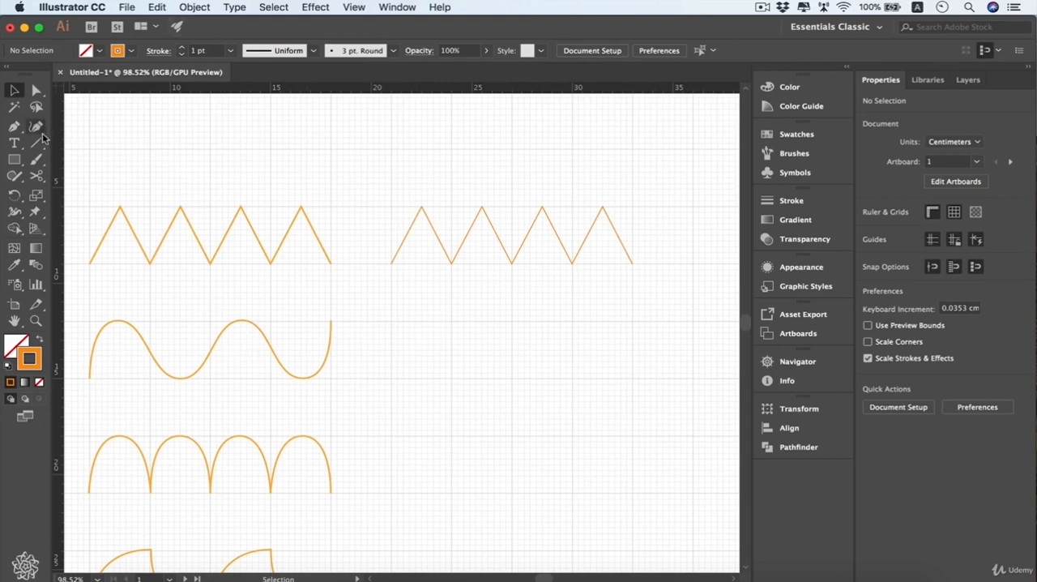
Draw an open smooth wave with horizontal curve handles, about 12 cm wide and 3 cm tall, beside the existing wave using the Pen tool
click(15, 126)
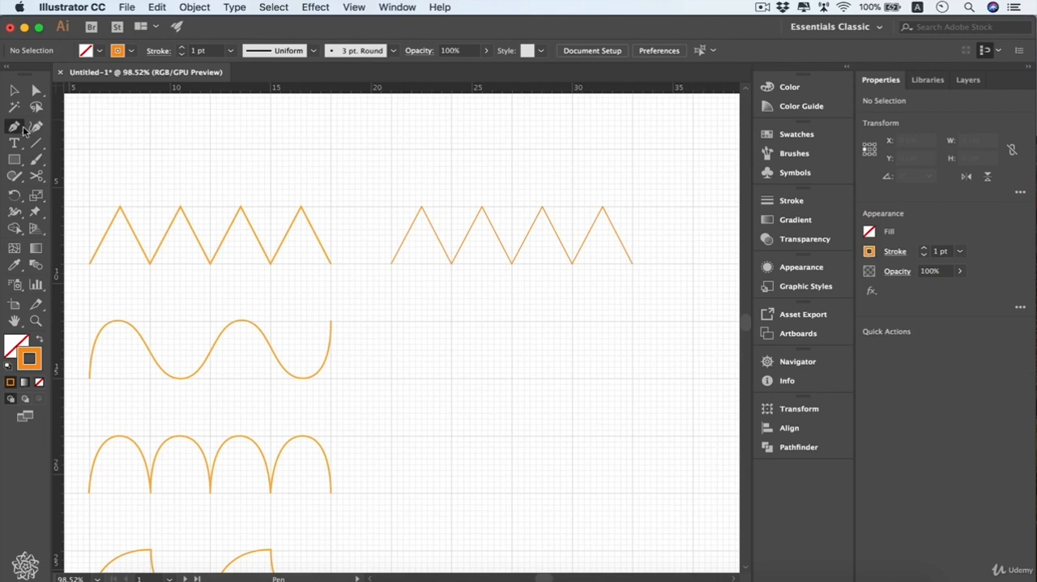
click(391, 378)
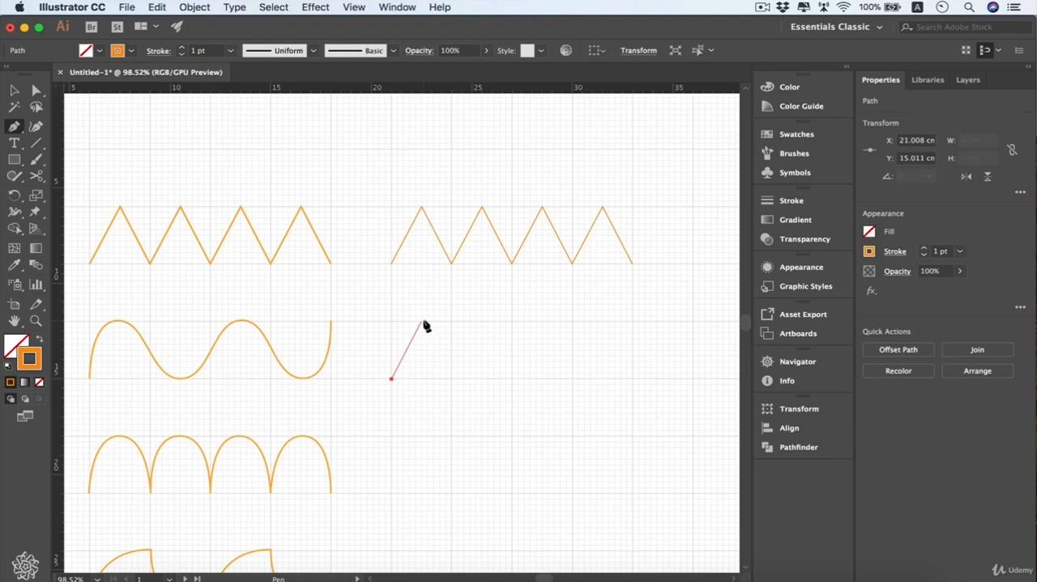
drag(422, 321, 443, 346)
drag(442, 346, 453, 328)
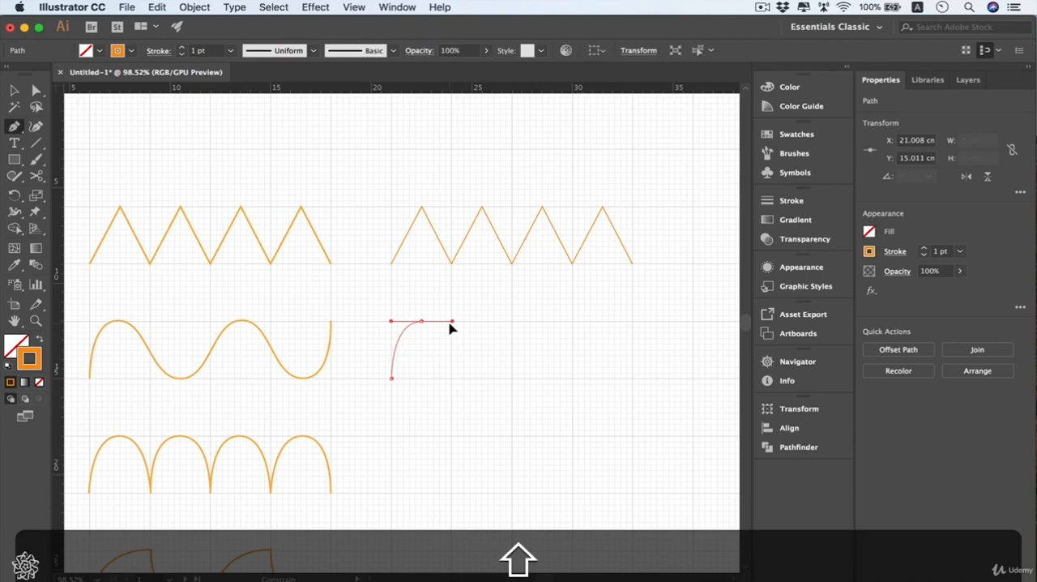
drag(452, 326, 452, 326)
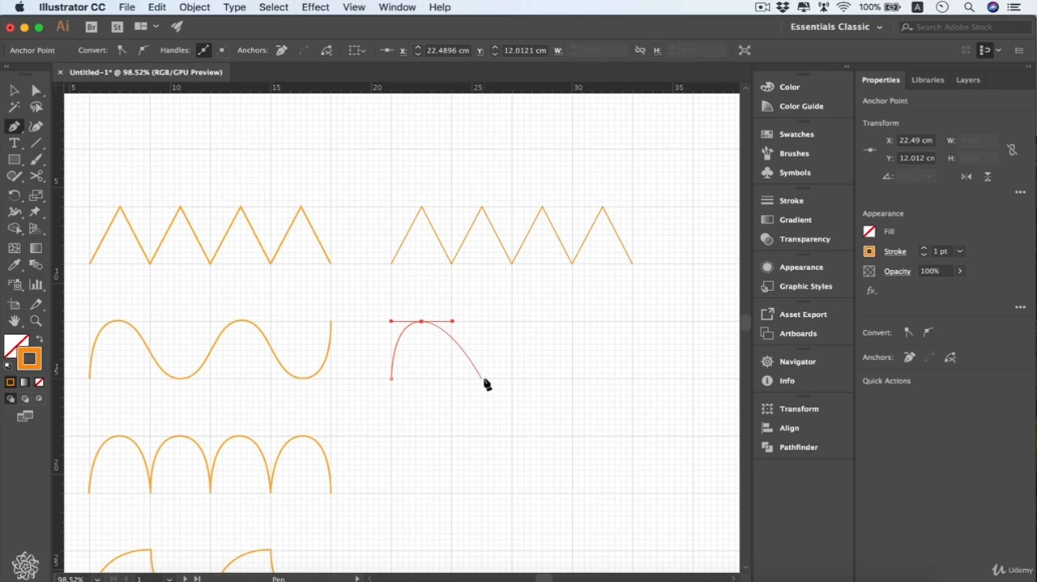
drag(483, 378, 512, 380)
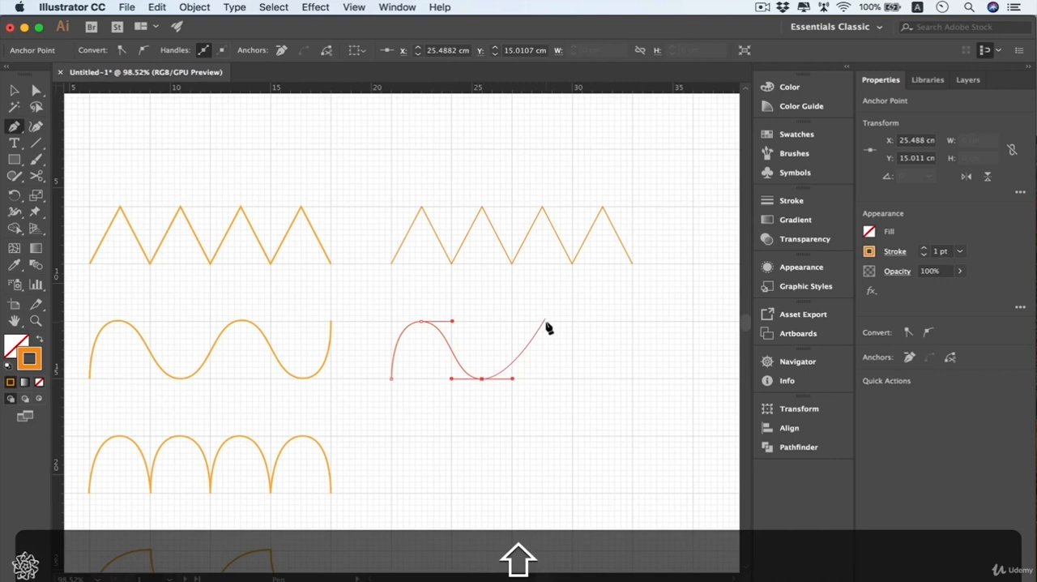
drag(543, 322, 573, 322)
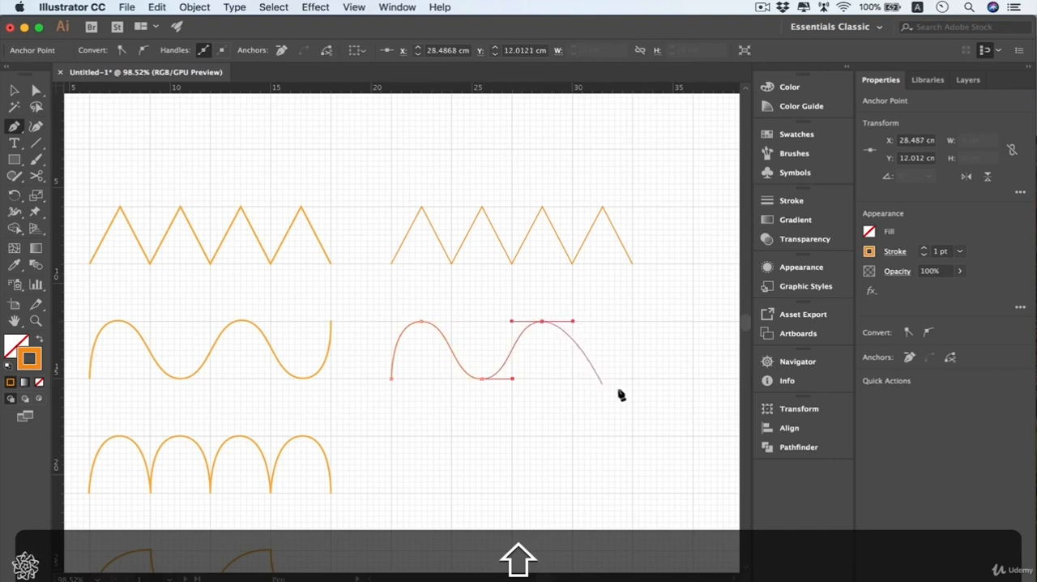
drag(603, 378, 634, 380)
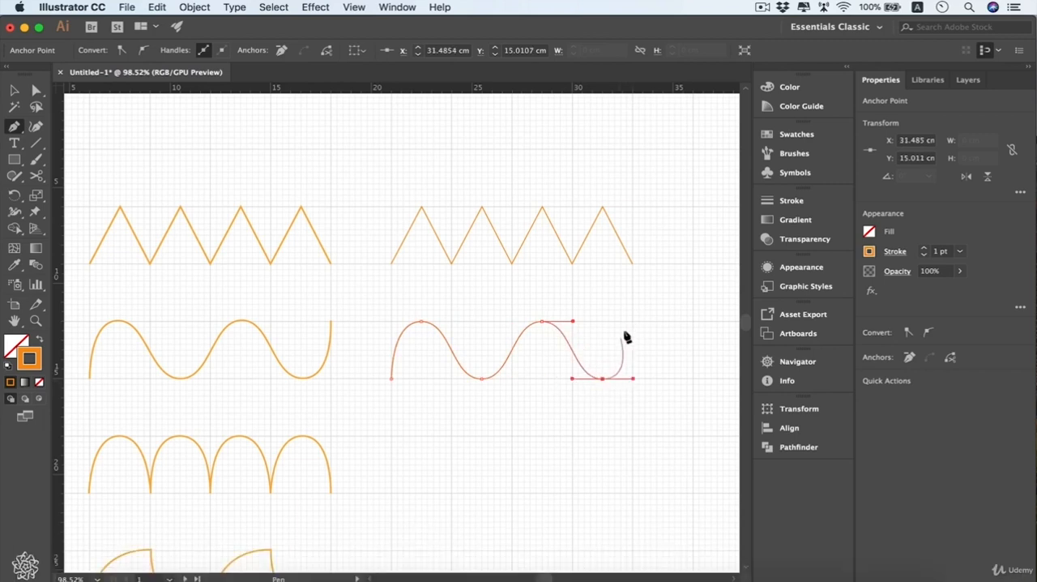
click(632, 322)
key(super)
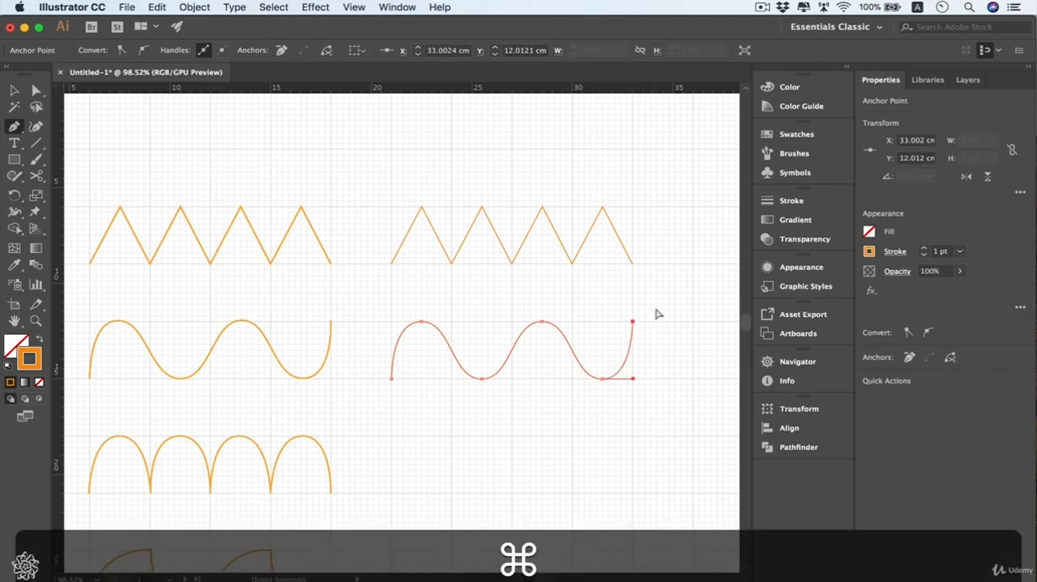
super+click(658, 316)
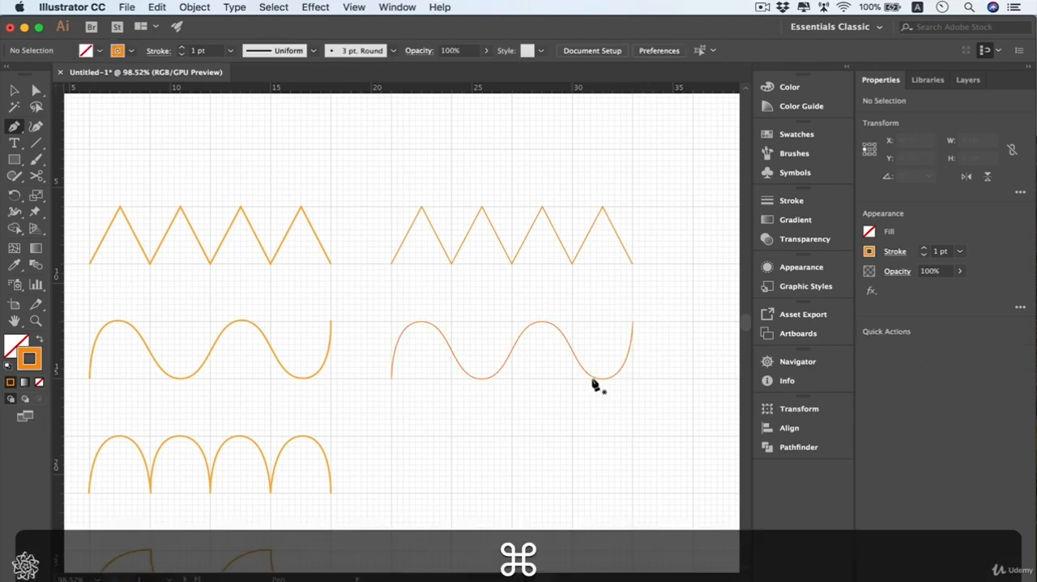
Convert the new zigzag's first peak to a smooth point, adjust its handles, and convert it back to a corner
click(38, 91)
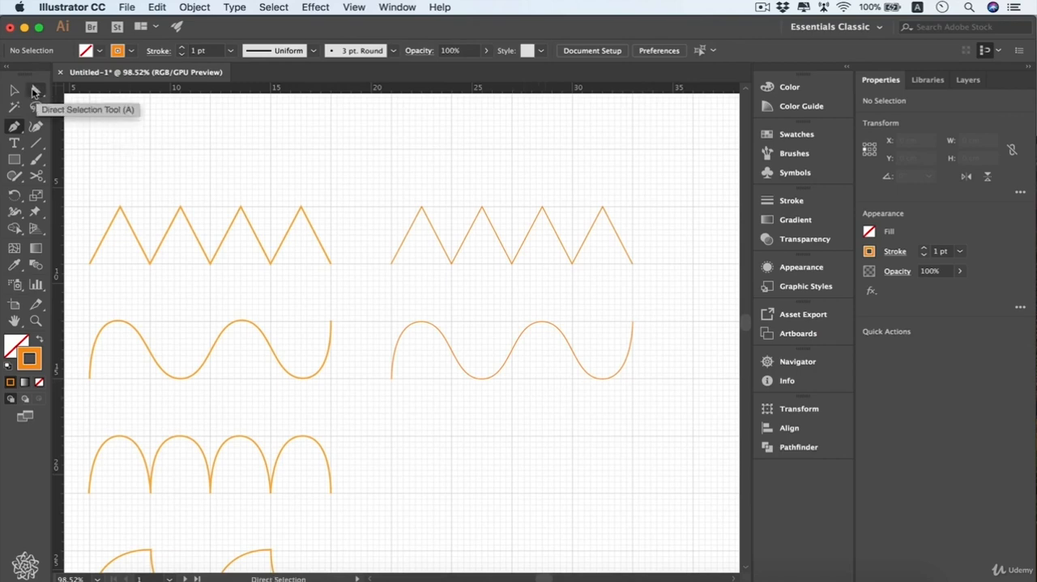
click(36, 91)
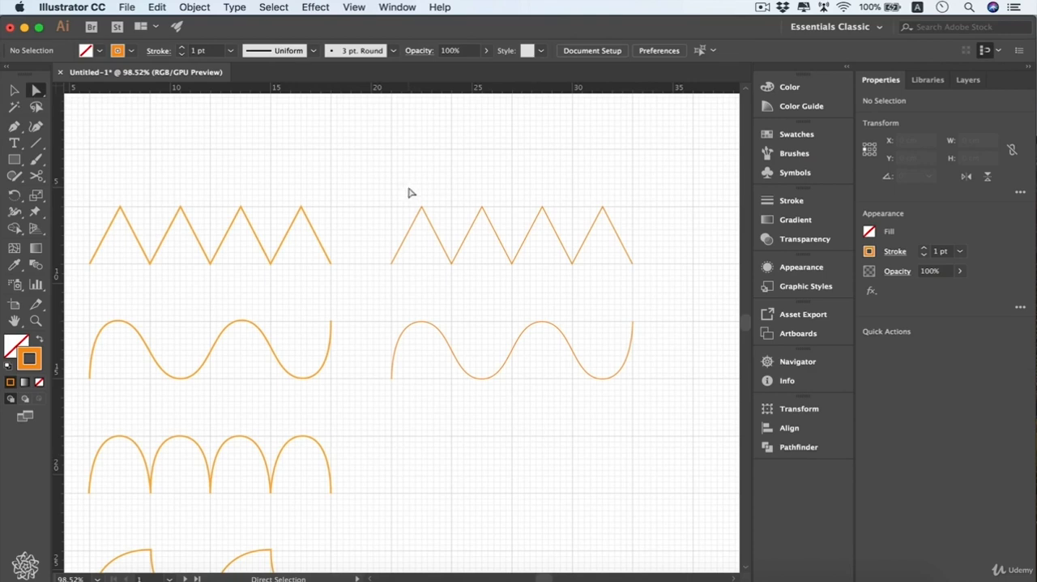
drag(407, 184, 438, 221)
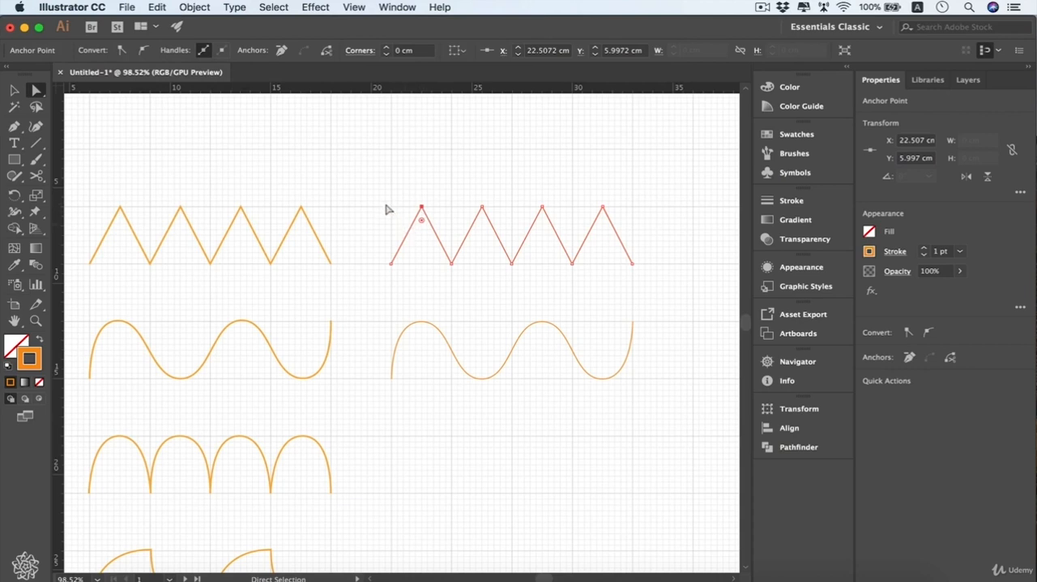
click(144, 51)
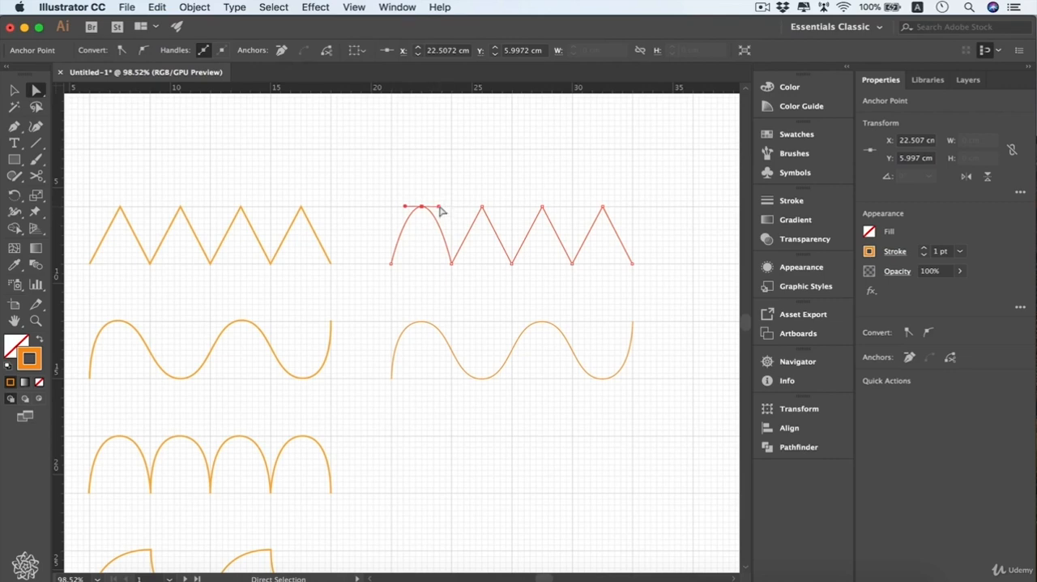
drag(440, 208, 391, 207)
click(122, 51)
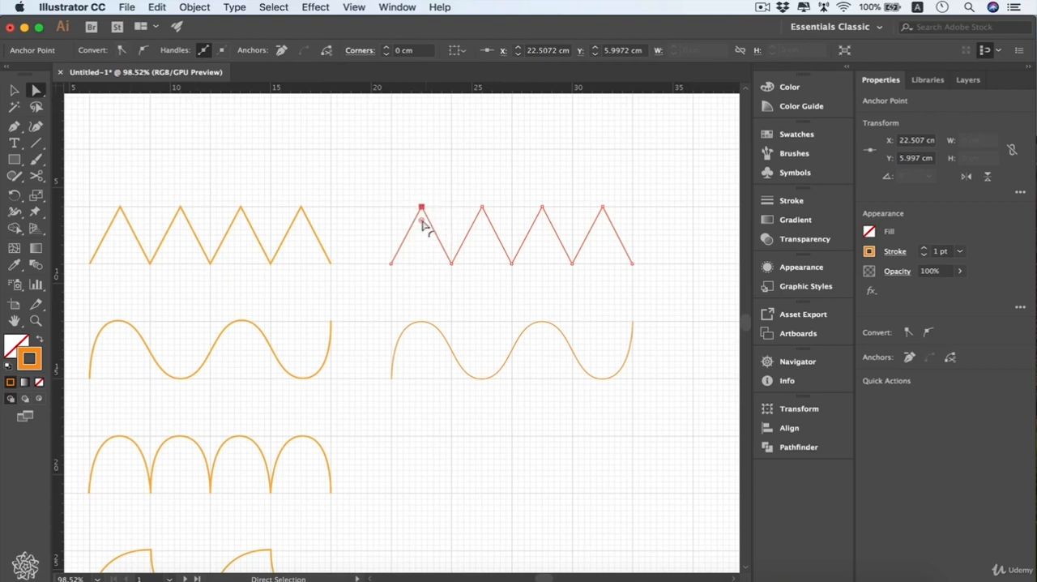
Round the new zigzag's first peak to a corner radius of about 1.57 cm and skew the curve with its handles
drag(421, 222, 421, 280)
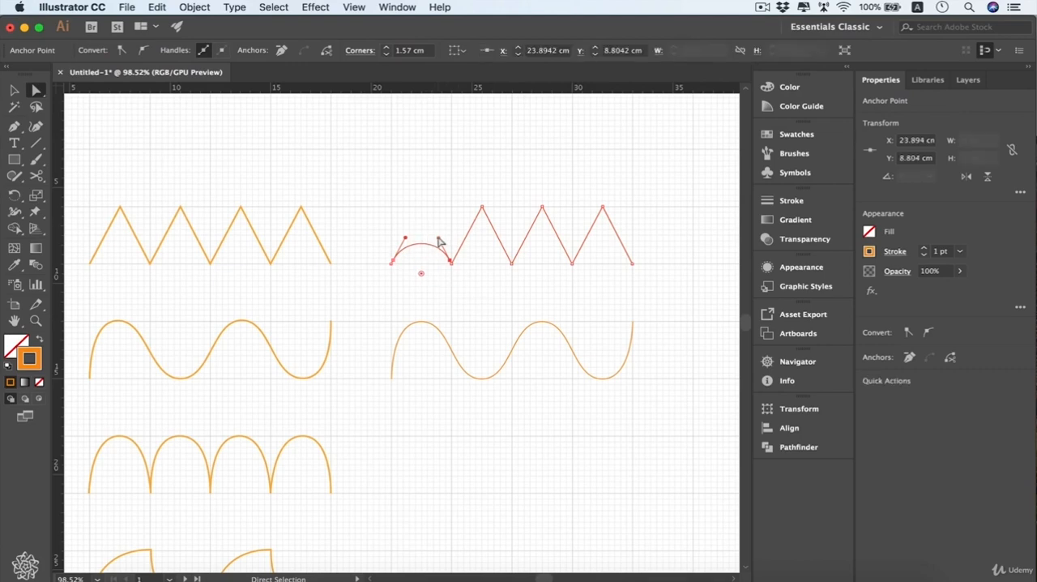
drag(438, 239, 416, 236)
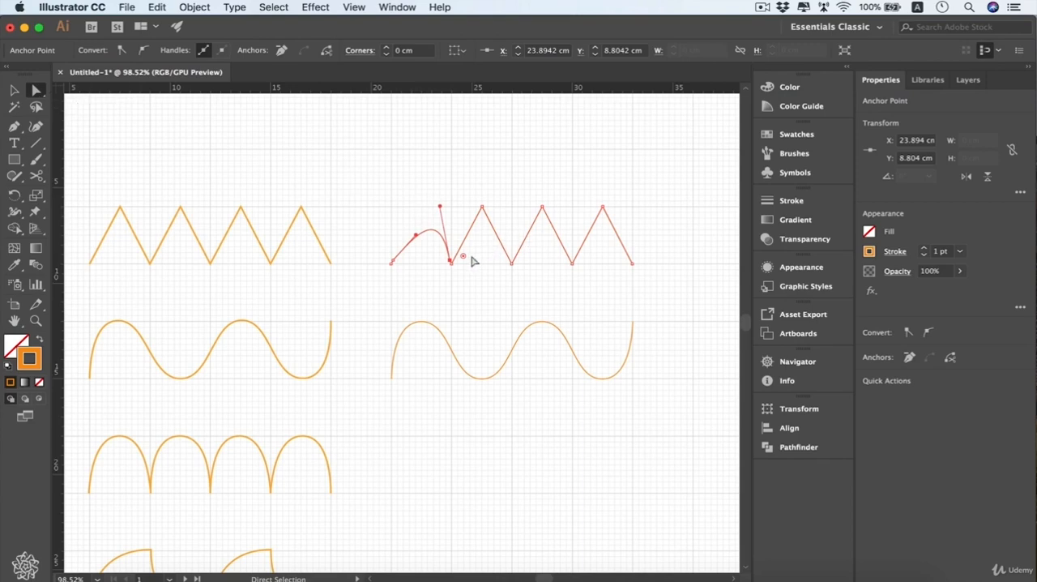
drag(471, 257, 469, 258)
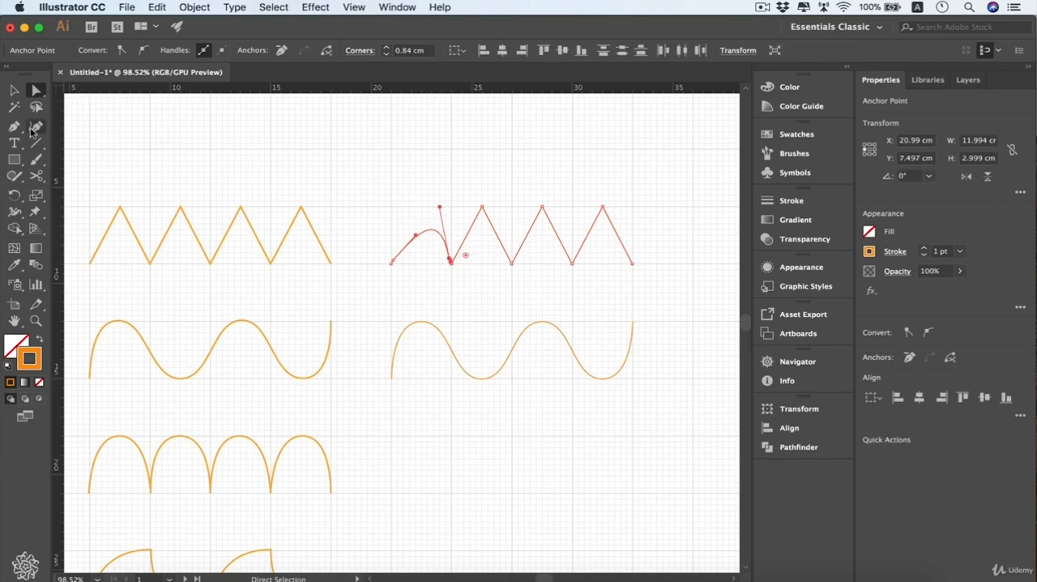
Reshape the rounded first peak into a taller arch with the Anchor Point tool, retracting its right handle and extending the left one upward
drag(16, 128, 59, 178)
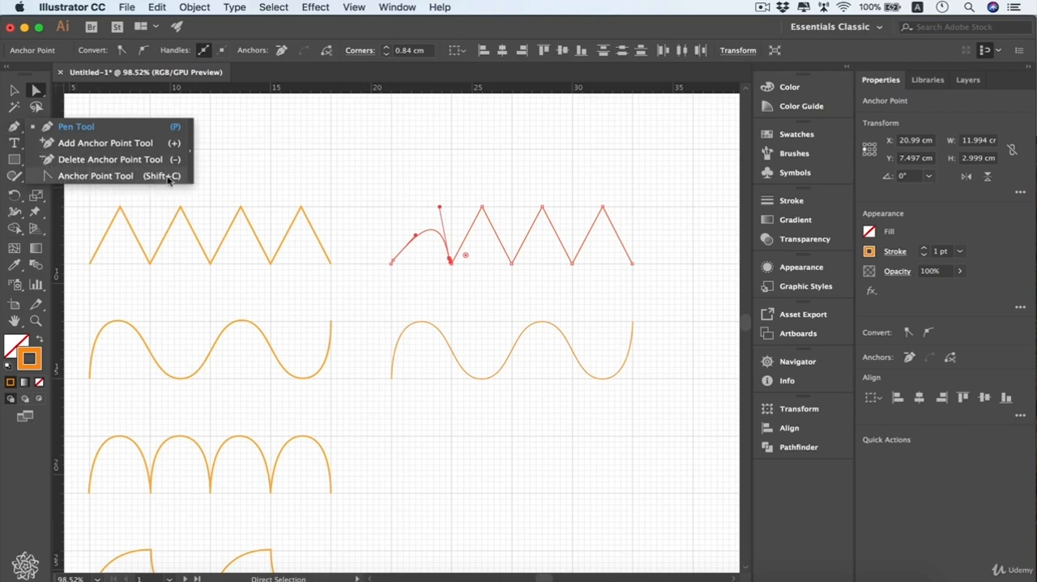
drag(165, 179, 166, 179)
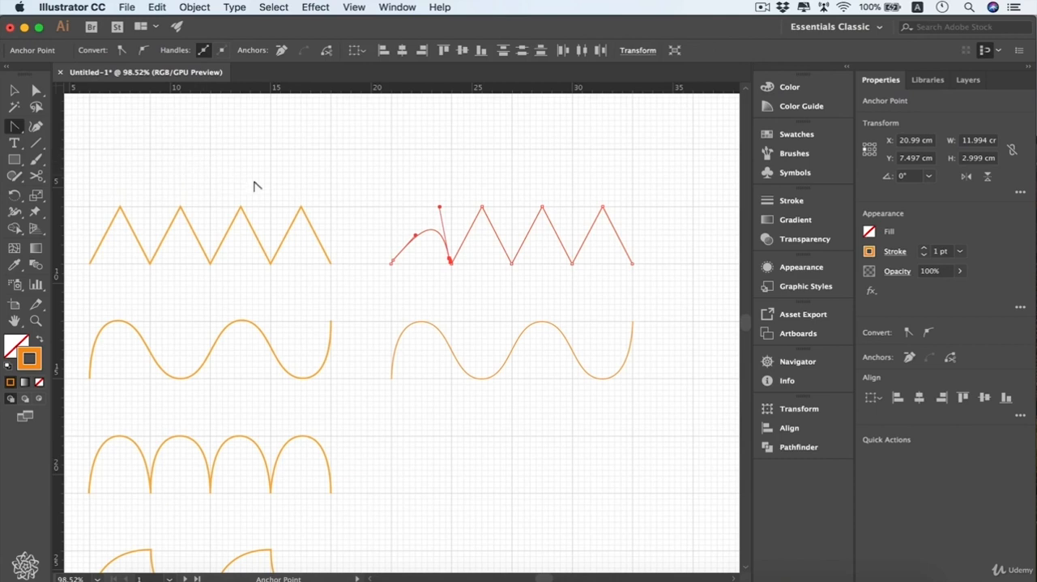
drag(440, 209, 445, 184)
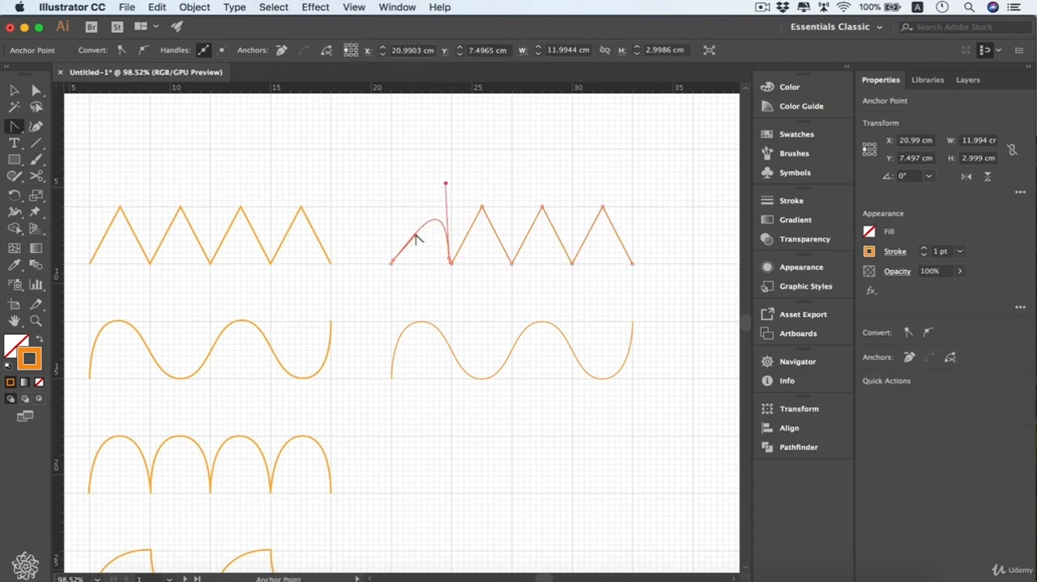
drag(392, 262, 344, 229)
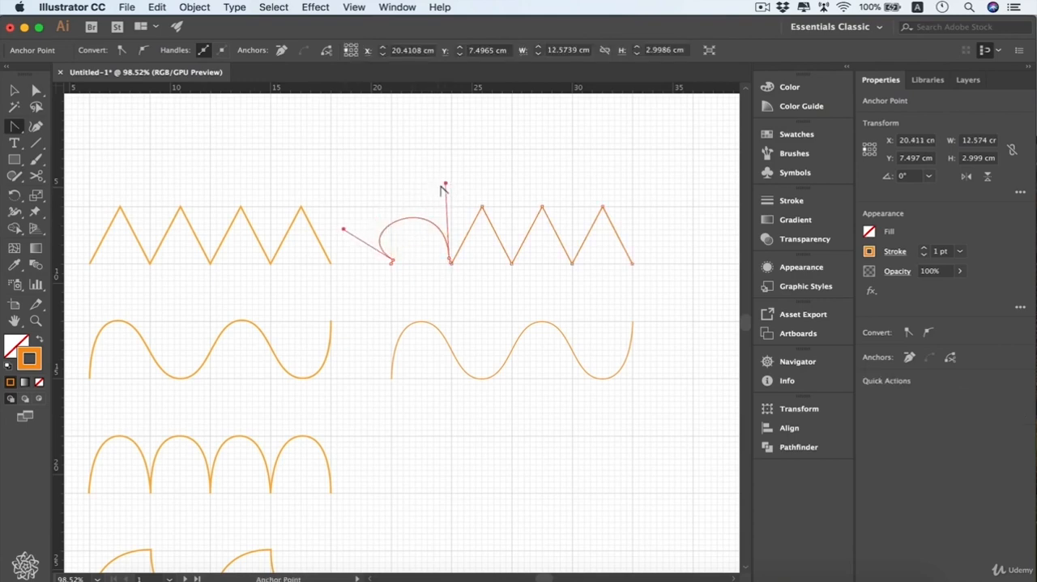
drag(446, 185, 452, 266)
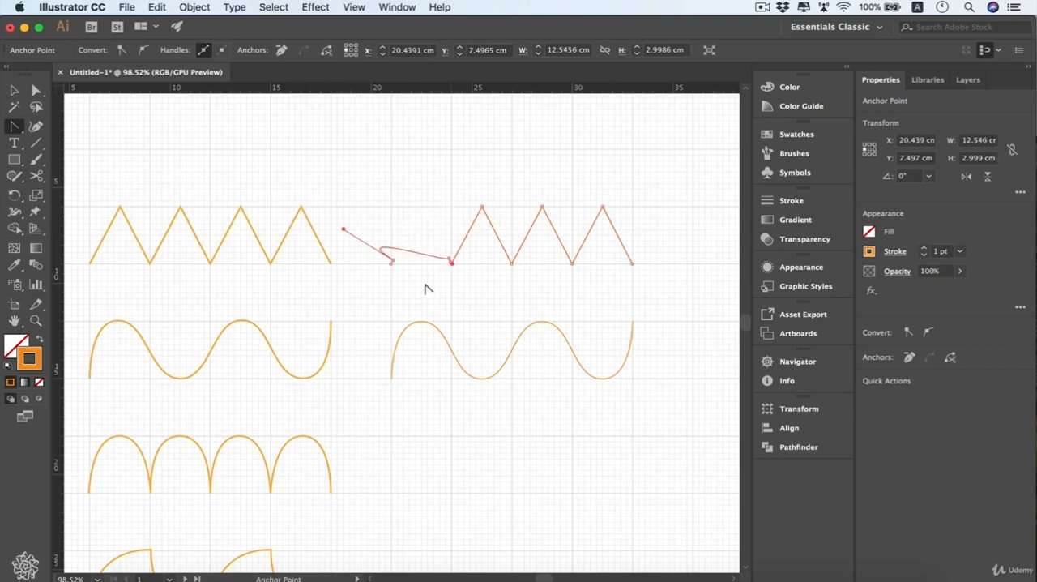
drag(343, 229, 421, 149)
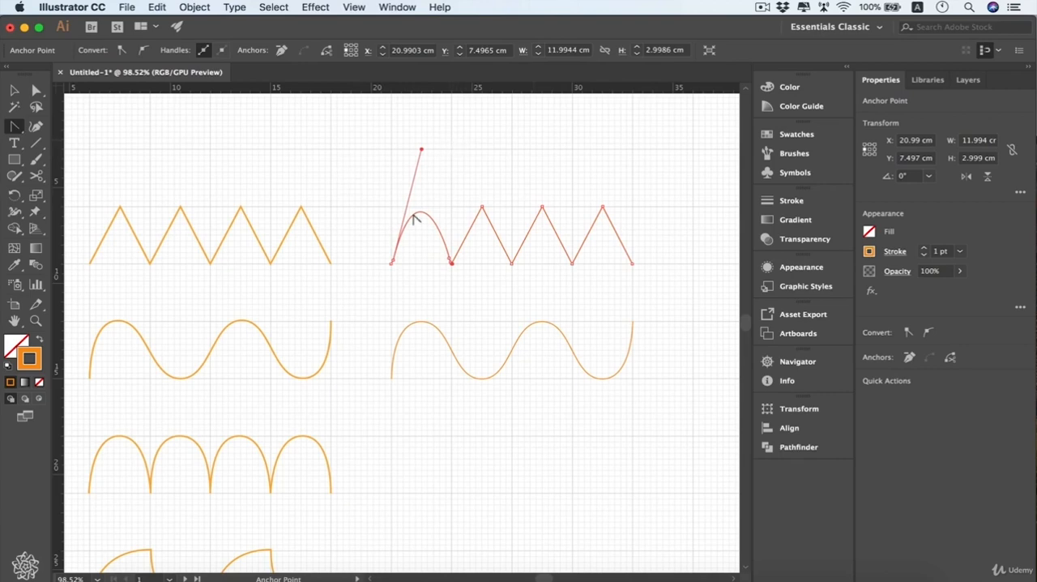
Hide and show the handles of the new wave's first three anchor points, and try removing those points, undoing the removal
click(35, 91)
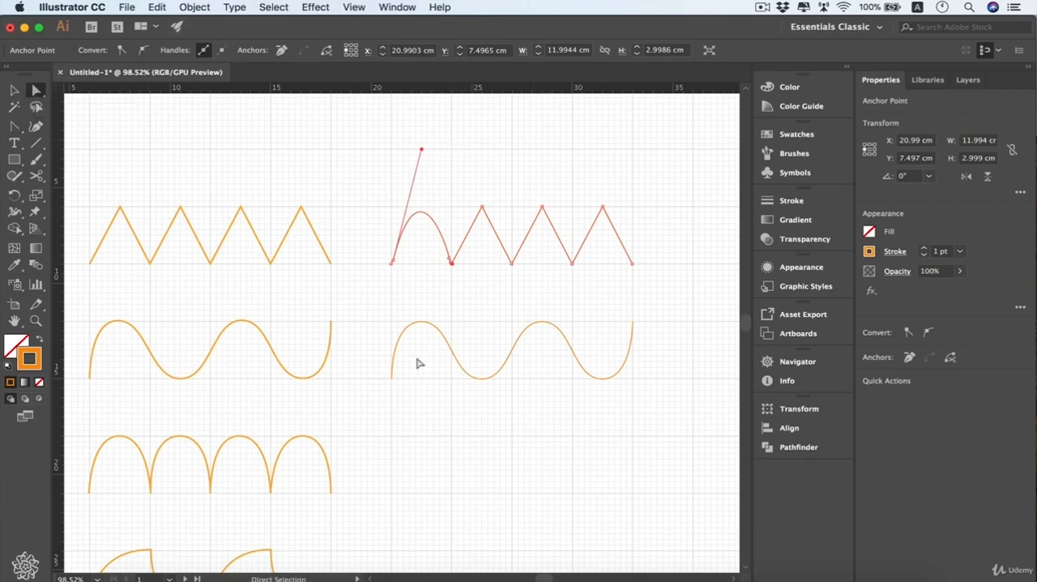
drag(369, 294, 491, 418)
click(203, 51)
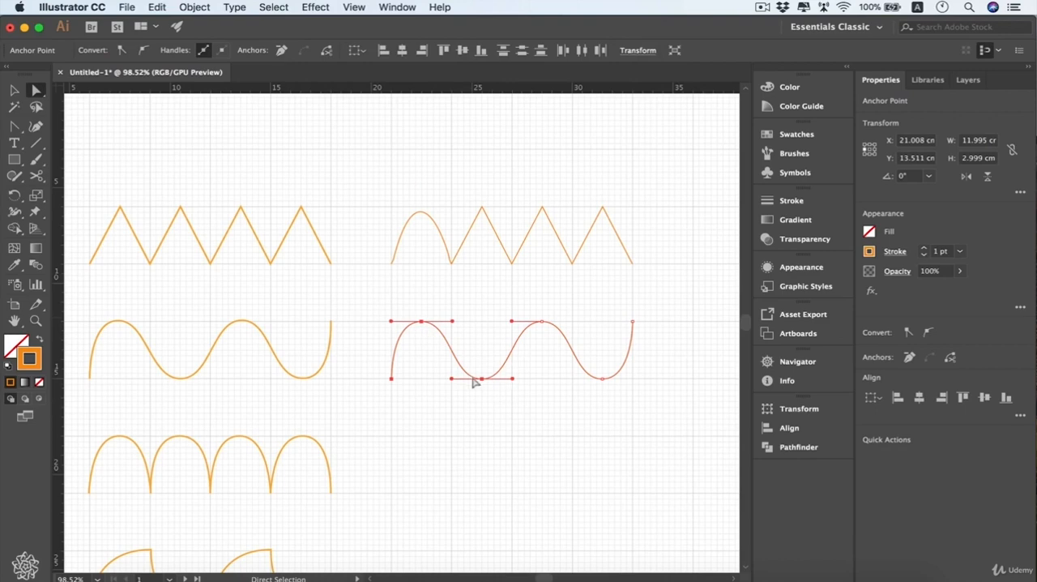
click(223, 51)
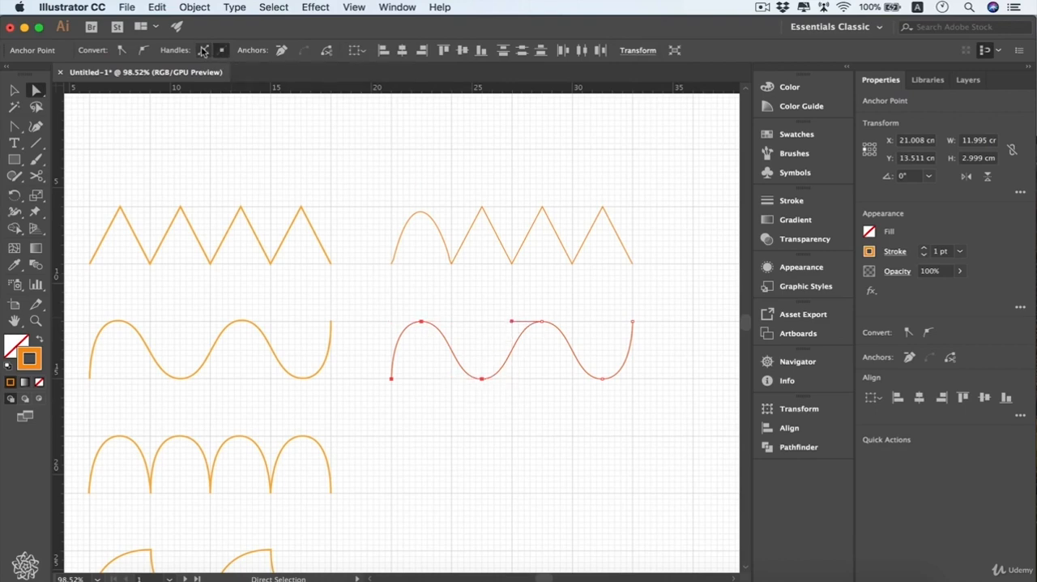
click(206, 51)
click(205, 51)
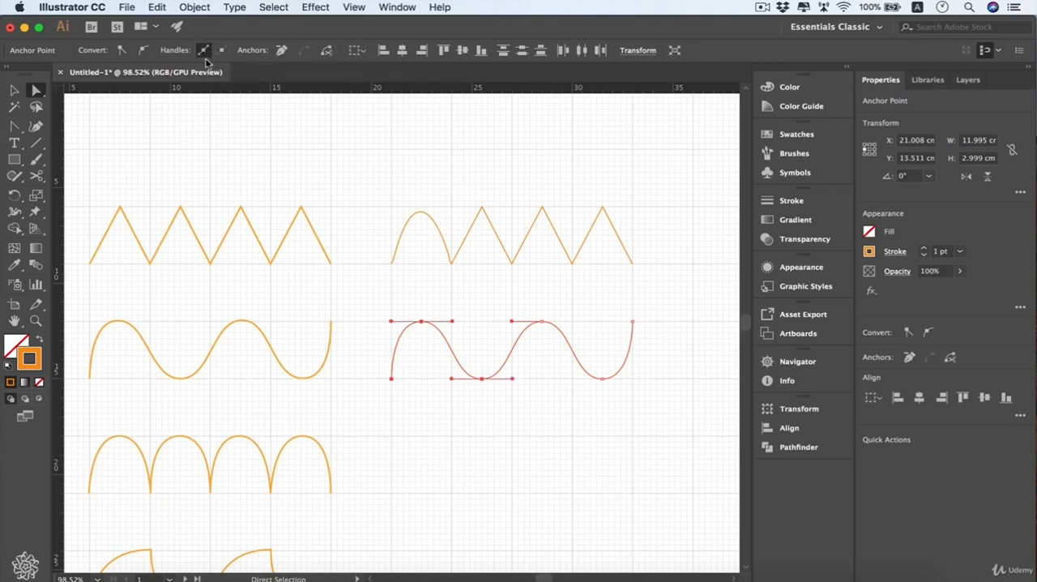
click(280, 50)
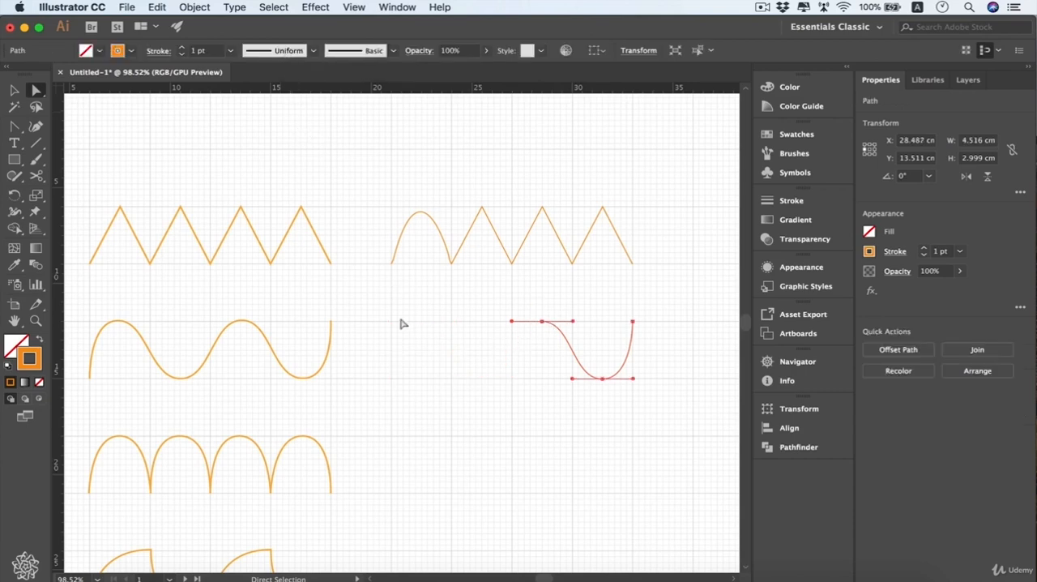
key(super+z)
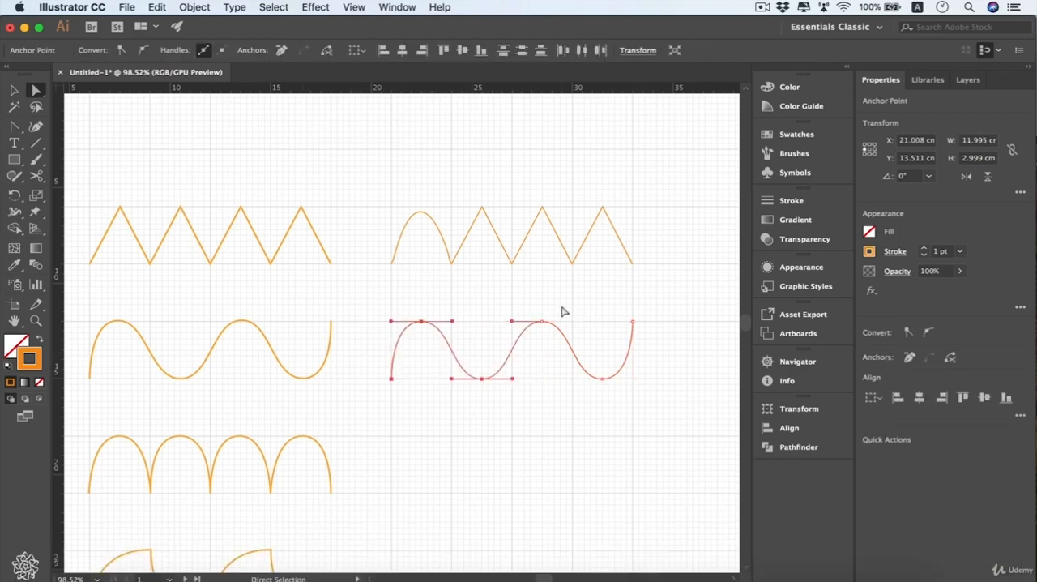
Cut the new wave at its second crest and move the right-hand piece about 0.6 cm to the right
drag(564, 312, 533, 349)
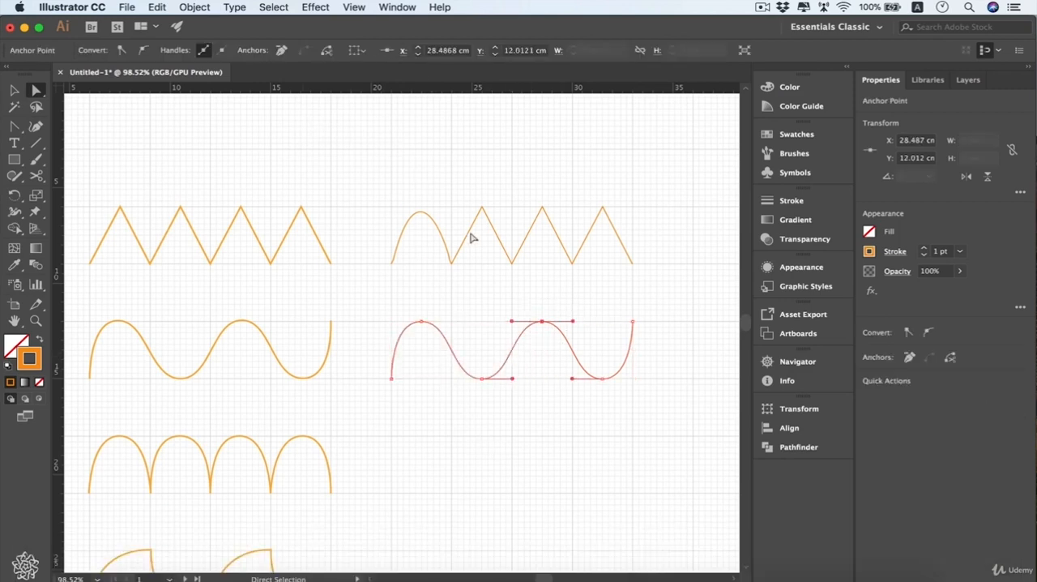
click(327, 51)
click(636, 301)
key(v)
click(590, 366)
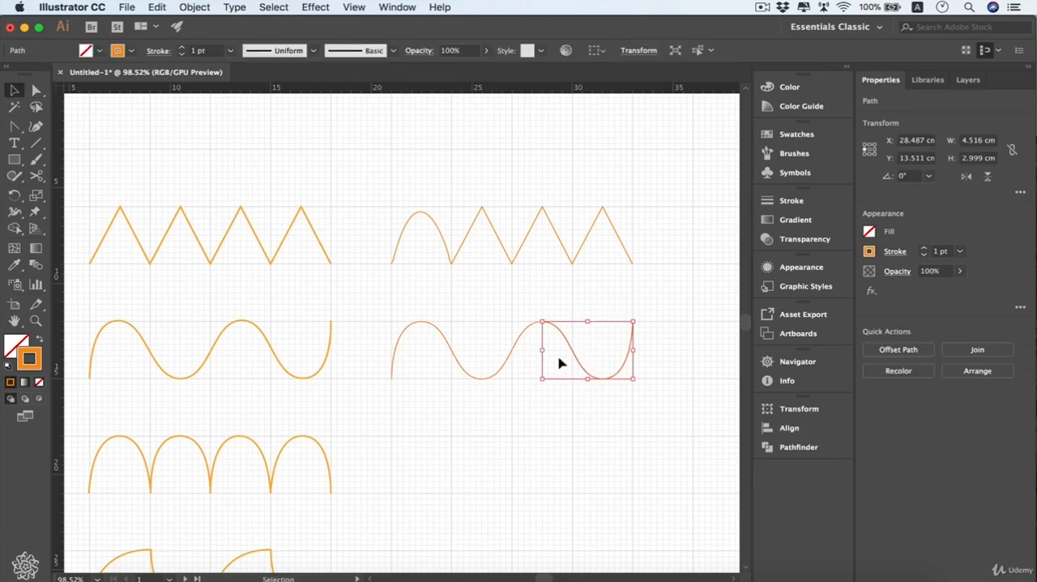
drag(577, 358, 585, 358)
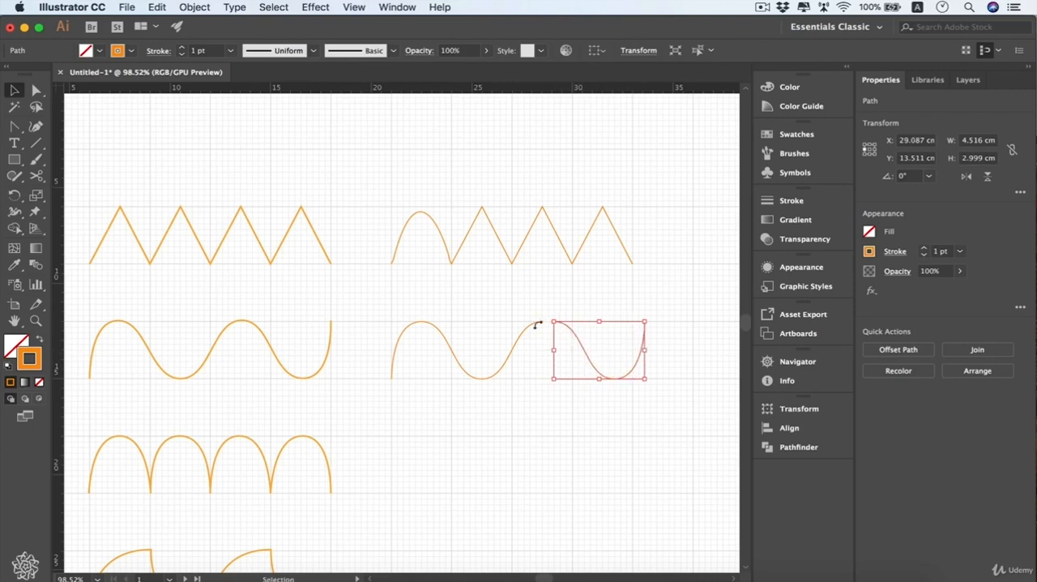
Move the cut piece back to meet the wave's second crest and connect the two overlapping end points
click(549, 347)
click(565, 350)
drag(585, 356, 572, 356)
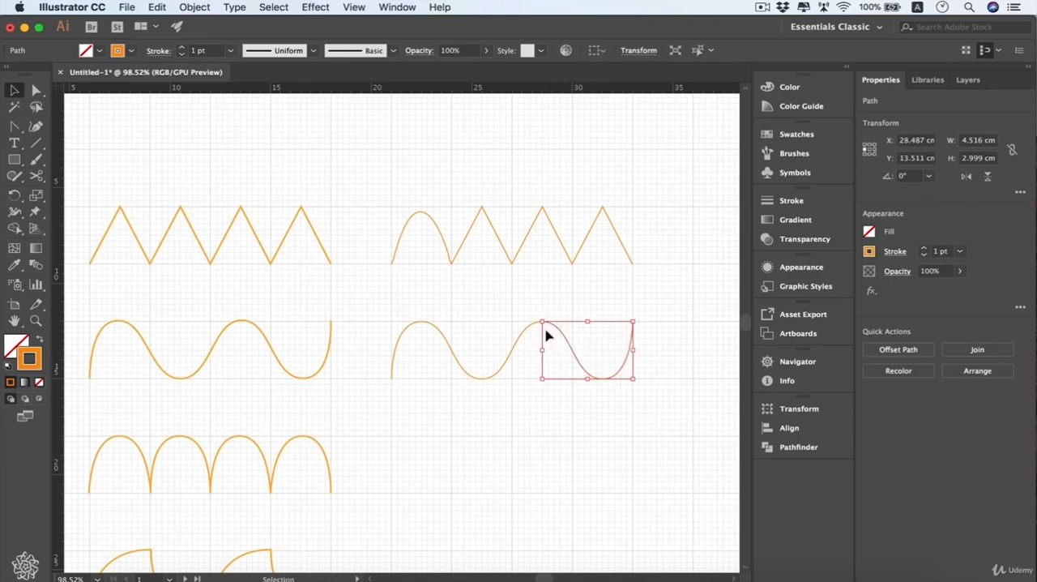
shift+click(606, 338)
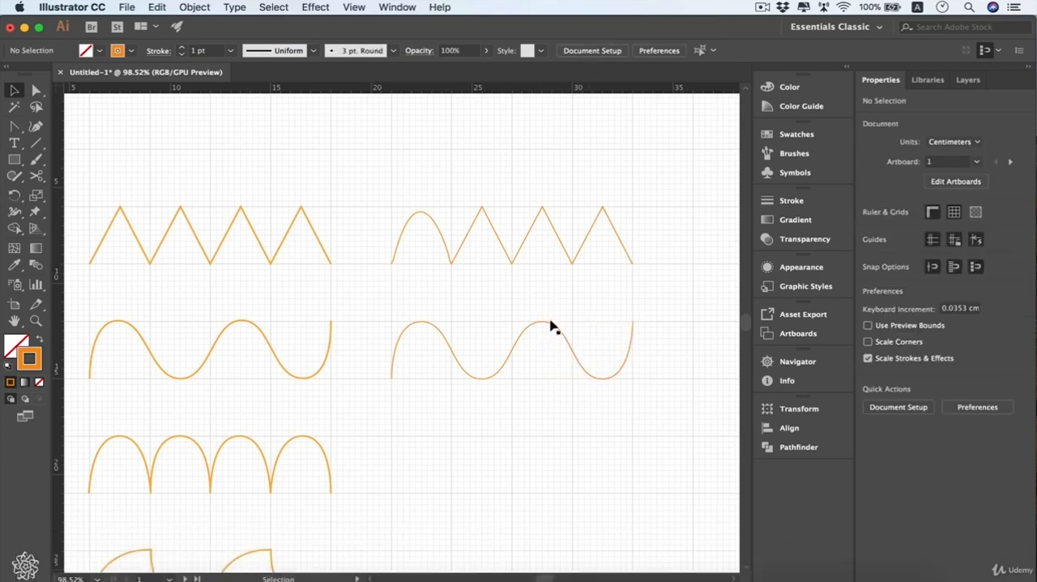
key(a)
drag(555, 309, 530, 341)
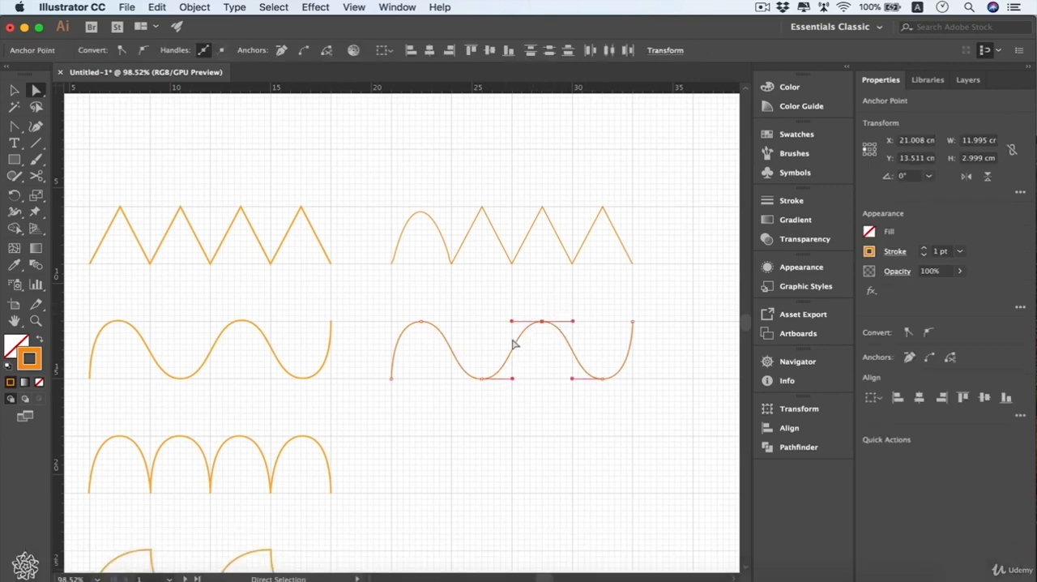
click(304, 54)
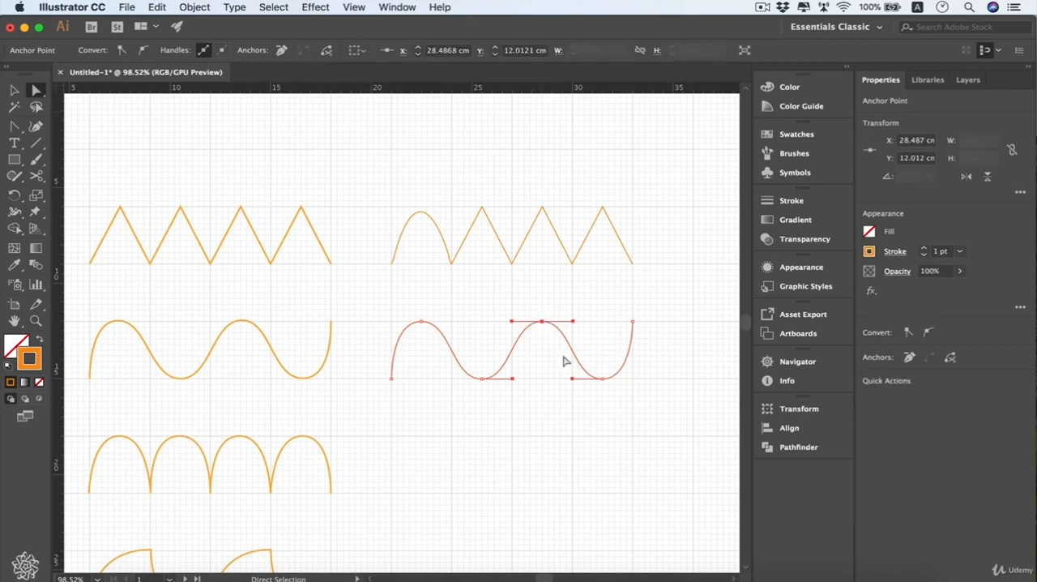
key(v)
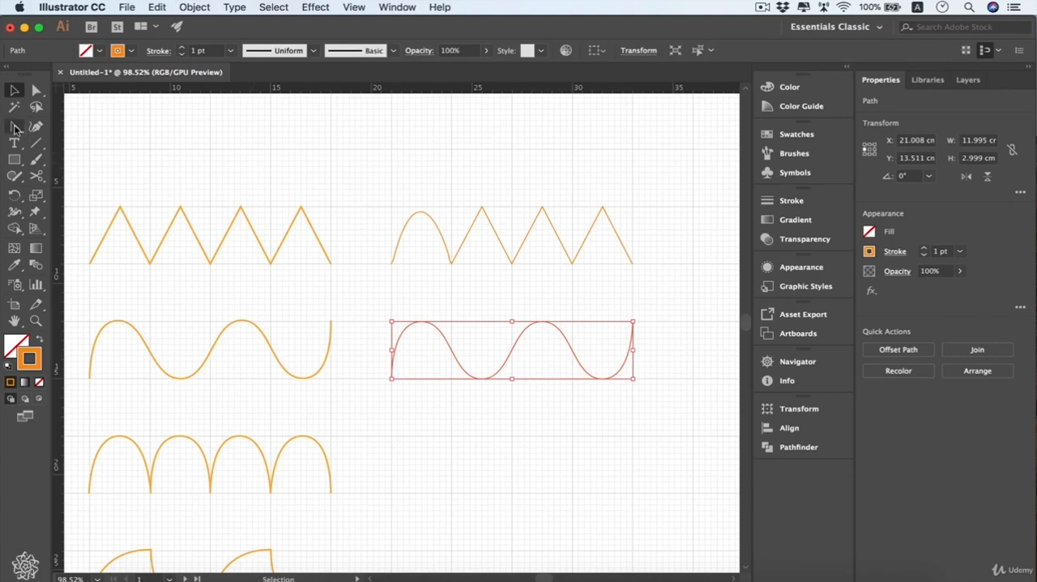
Start a new path with the Pen tool beside the arch sample and draw two arches, each about 3 cm wide and 3 cm high
drag(15, 128, 42, 130)
drag(124, 128, 126, 130)
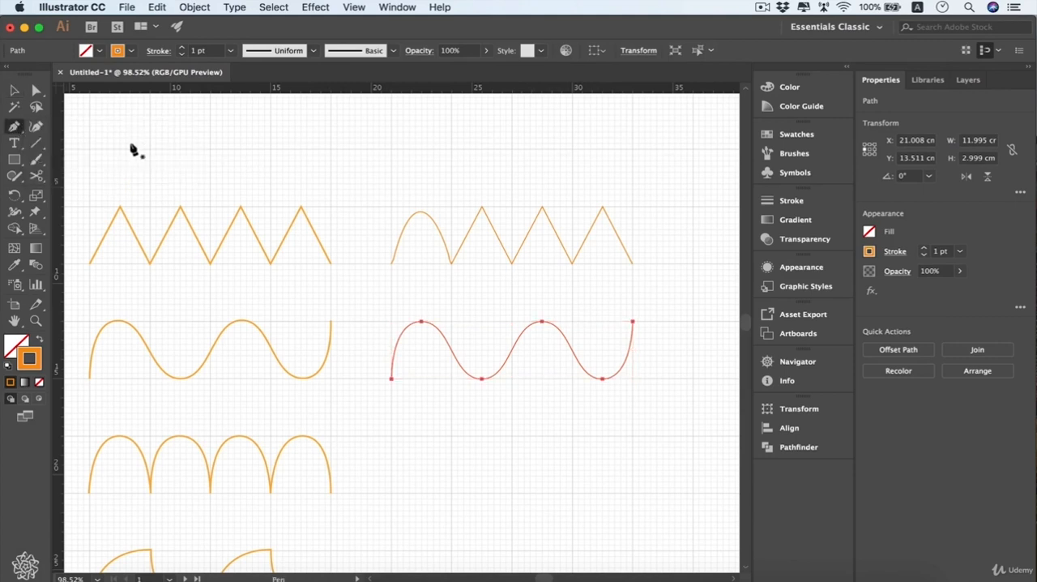
click(391, 493)
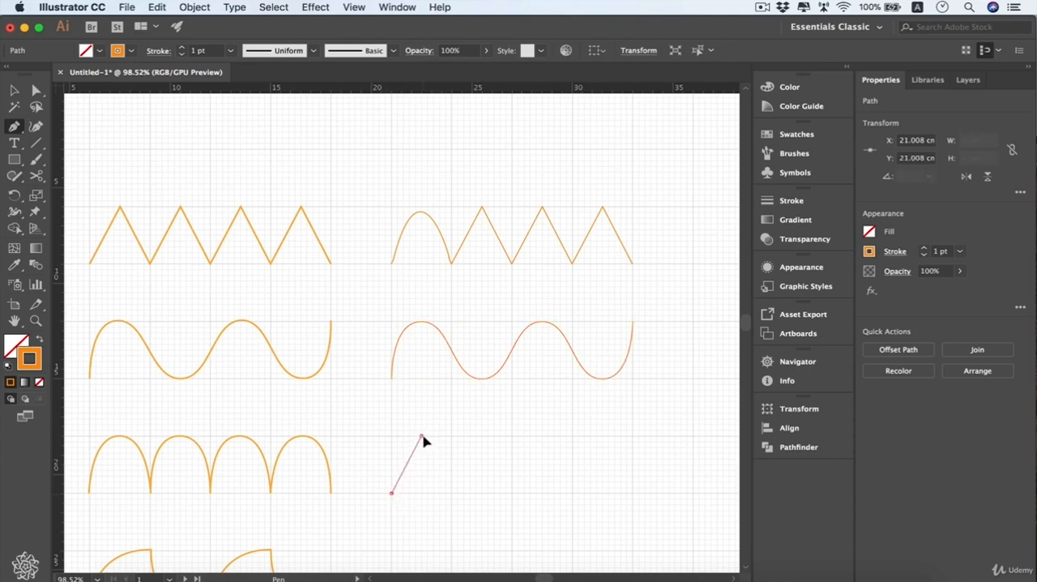
drag(421, 435, 452, 438)
click(453, 493)
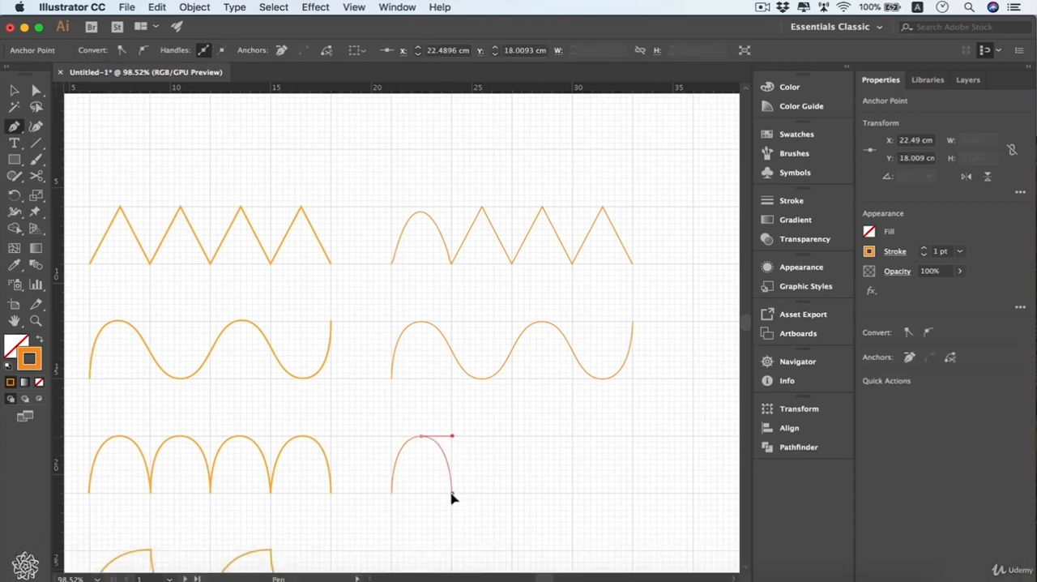
drag(483, 436, 512, 436)
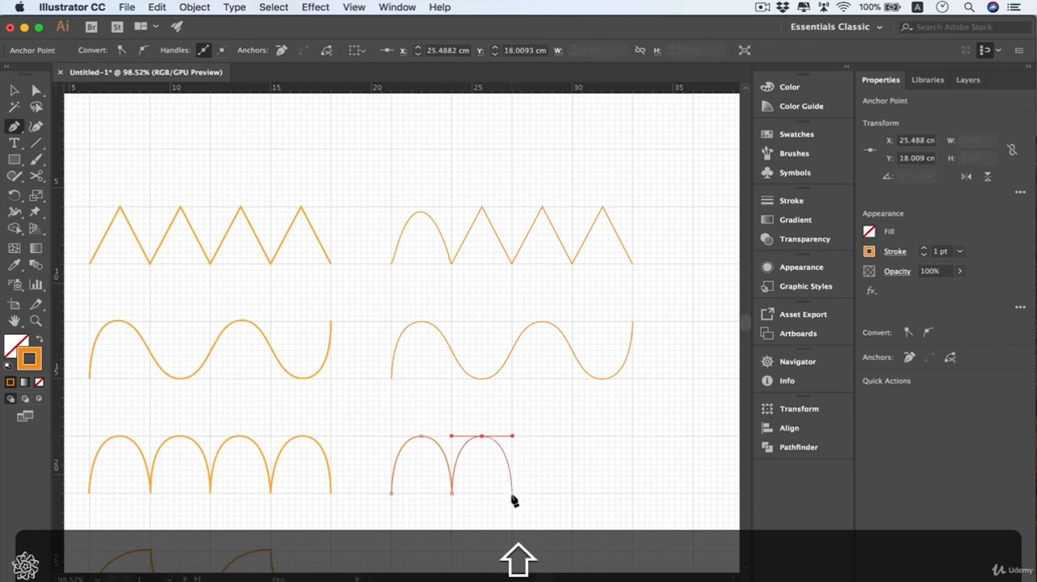
click(512, 492)
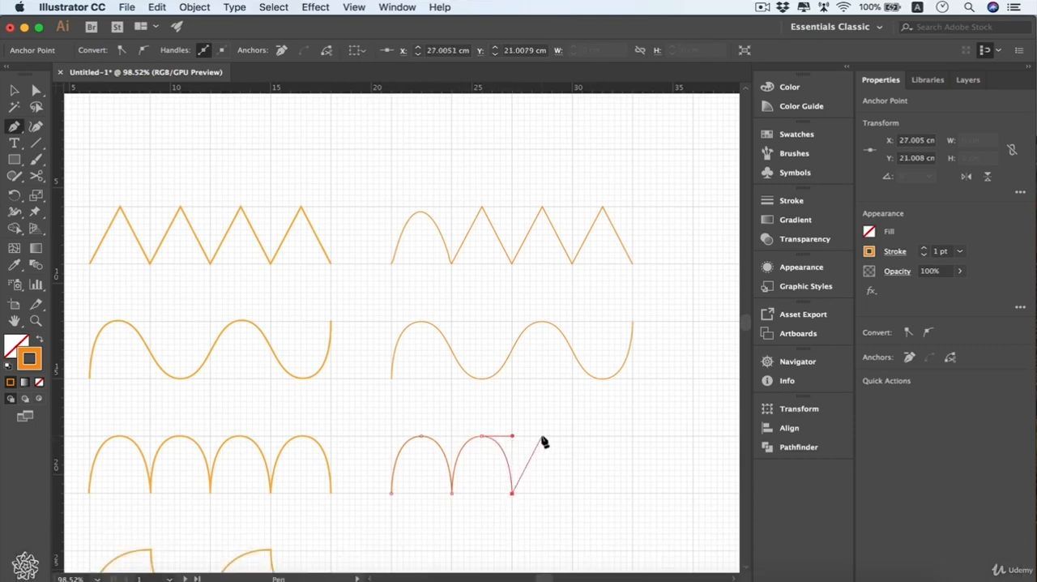
Extend the new path with two more arches of about 3 × 3 cm to match the sample, and end the path
drag(542, 436, 573, 439)
click(573, 494)
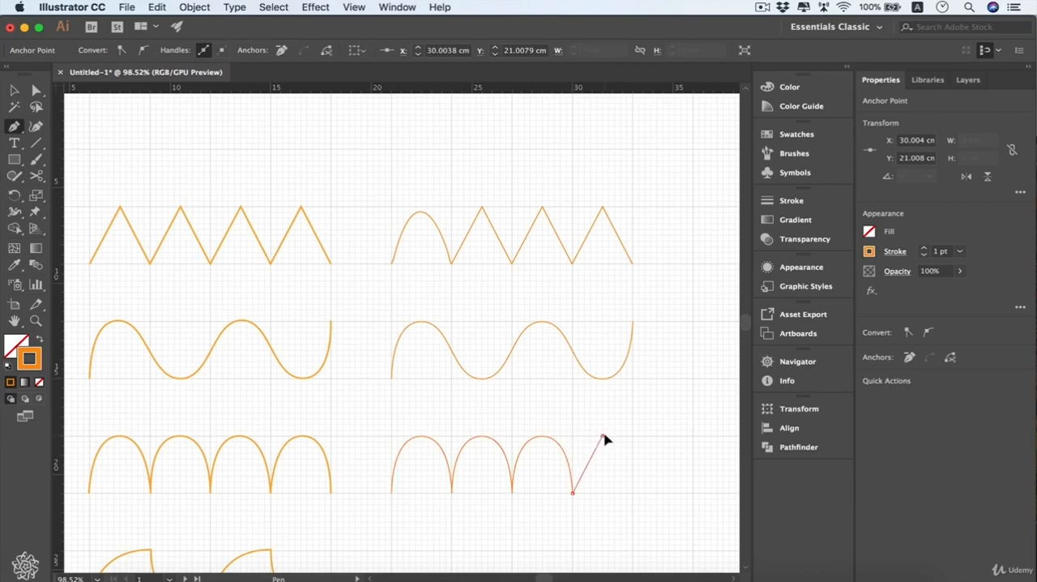
drag(604, 436, 632, 437)
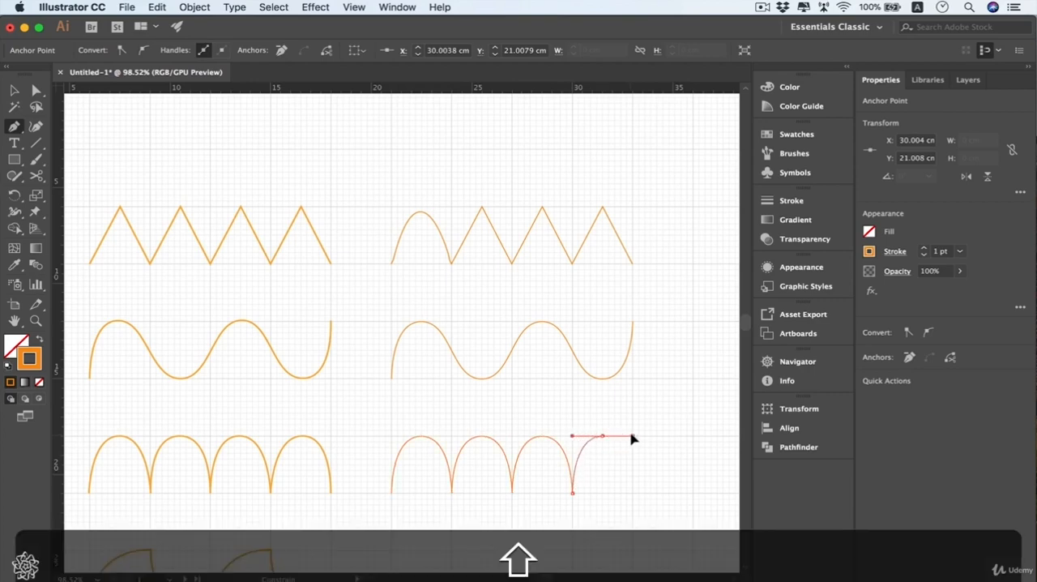
click(633, 492)
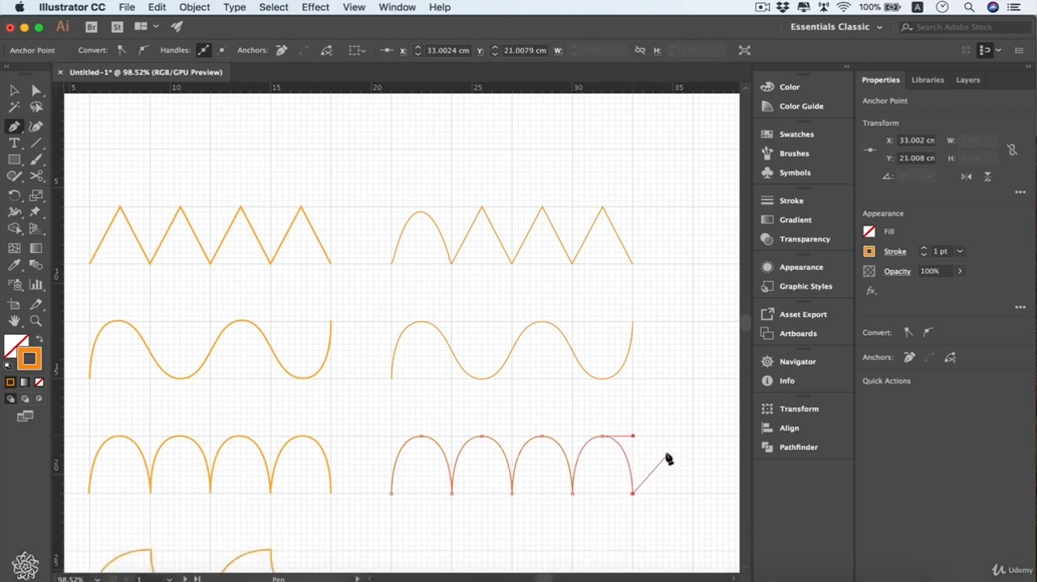
super+click(689, 466)
Beside the fin-shaped sample, draw the first fin about 6 cm wide and 3 cm high, retracting the outgoing handles at its peak and base
scroll(200, 514, down, 5)
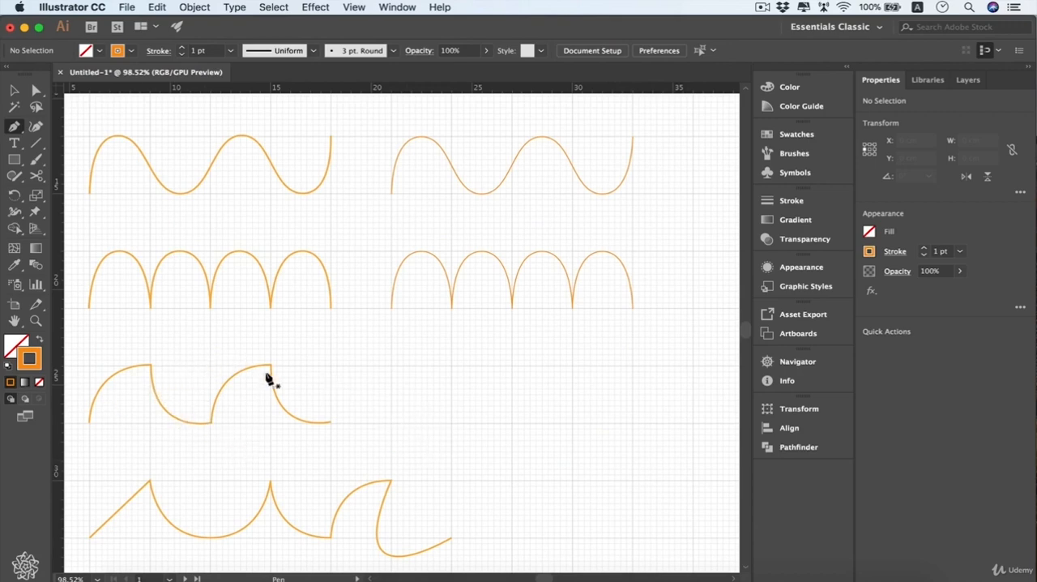
click(391, 422)
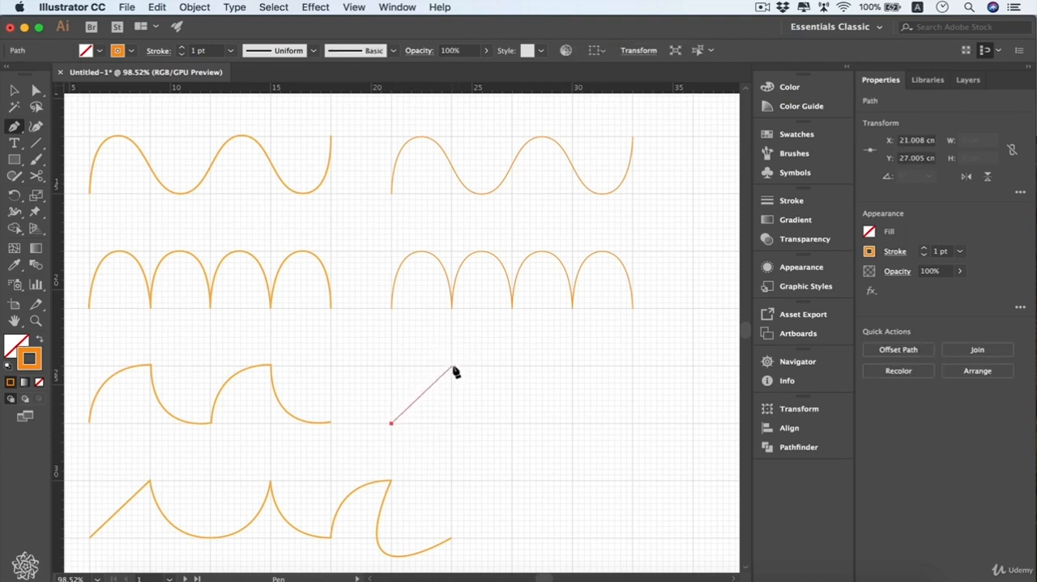
drag(452, 367, 512, 366)
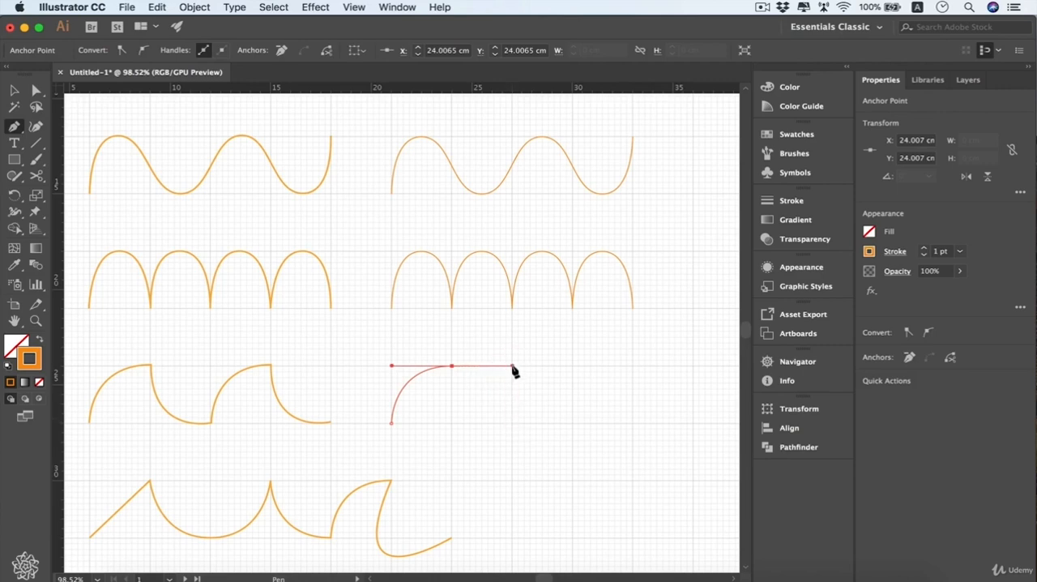
key(alt)
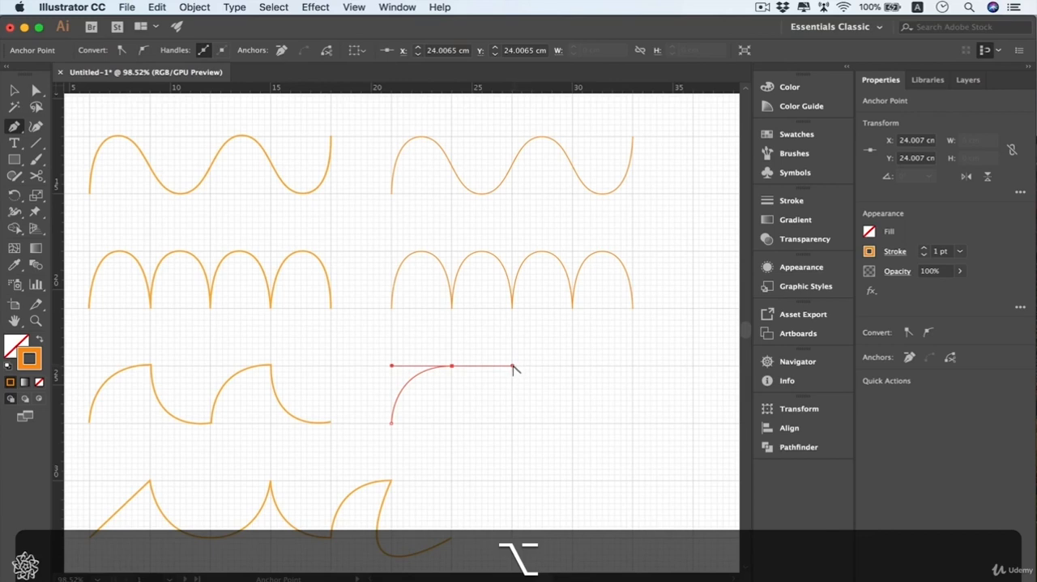
drag(514, 368, 454, 370)
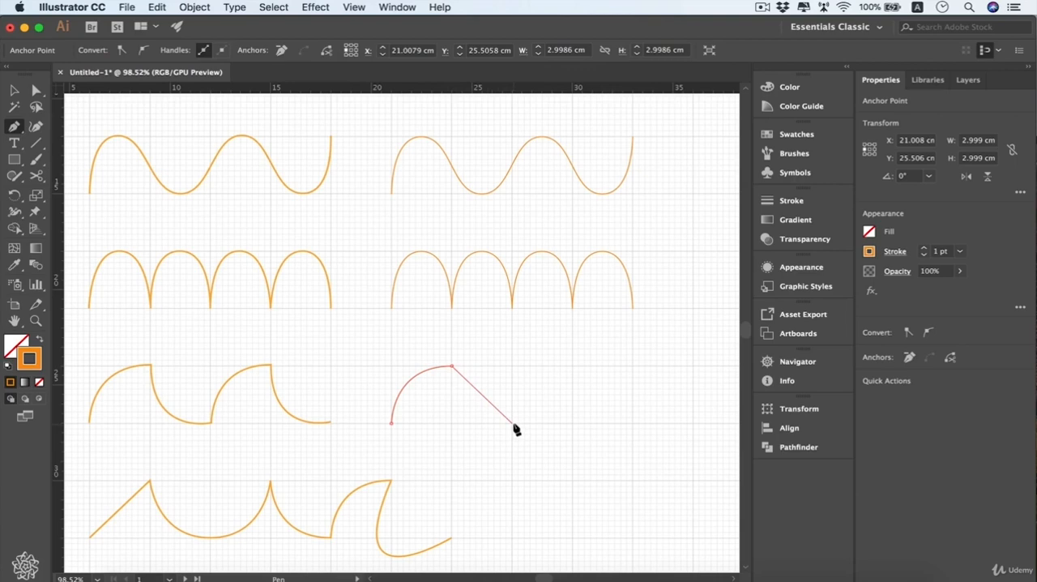
drag(512, 422, 574, 423)
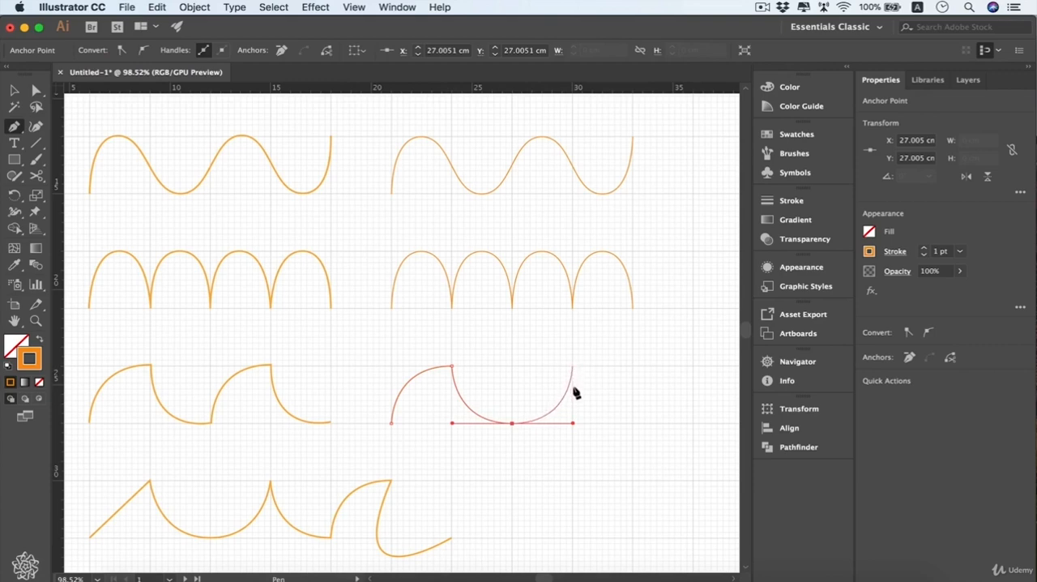
key(alt)
drag(573, 423, 513, 423)
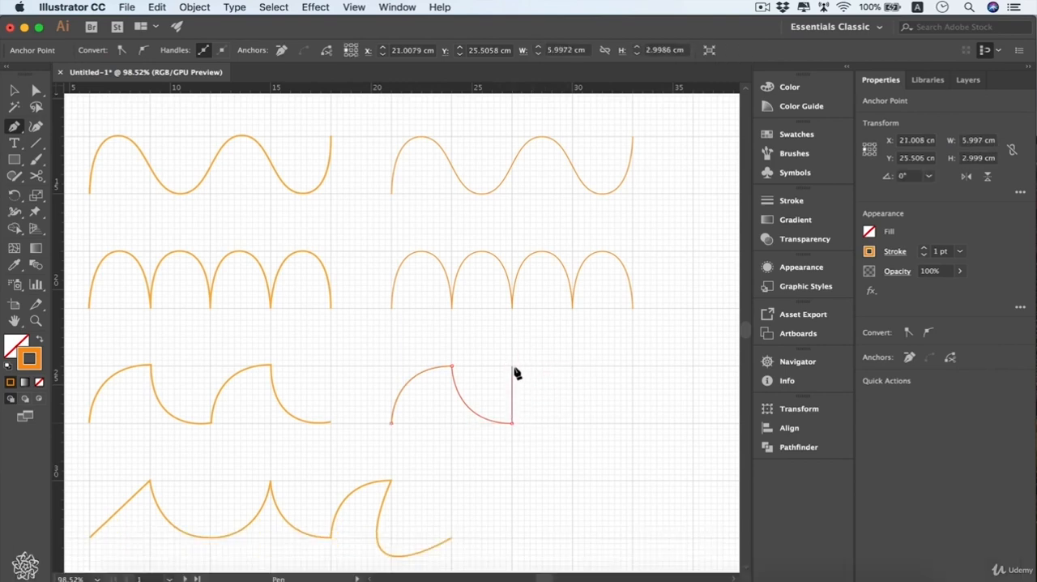
Add the second fin, about 6 cm wide and 3 cm high, retracting the handle at its peak, and end the path
drag(573, 365, 633, 369)
key(alt)
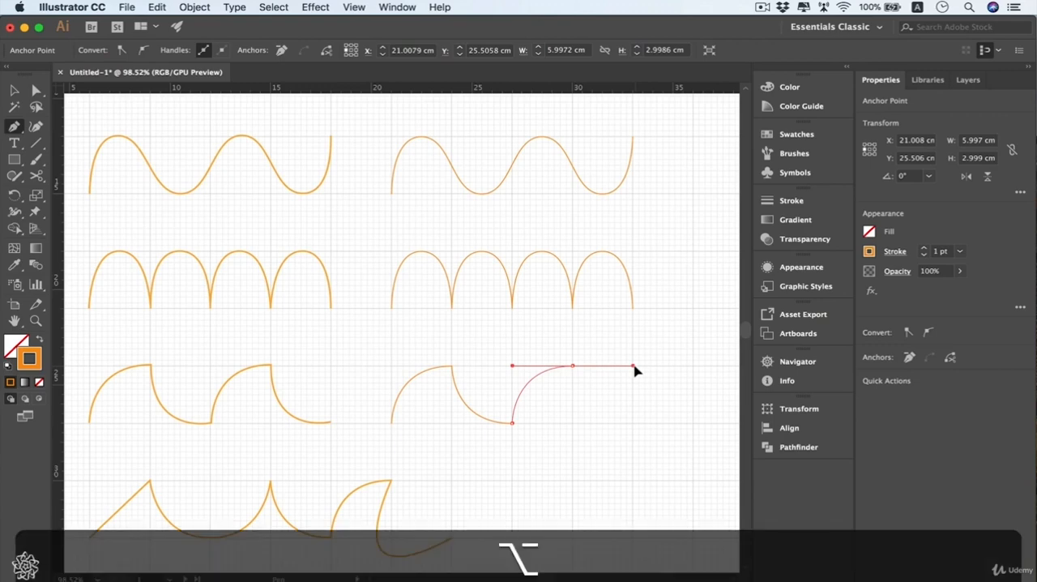
drag(633, 370, 577, 362)
drag(574, 369, 573, 366)
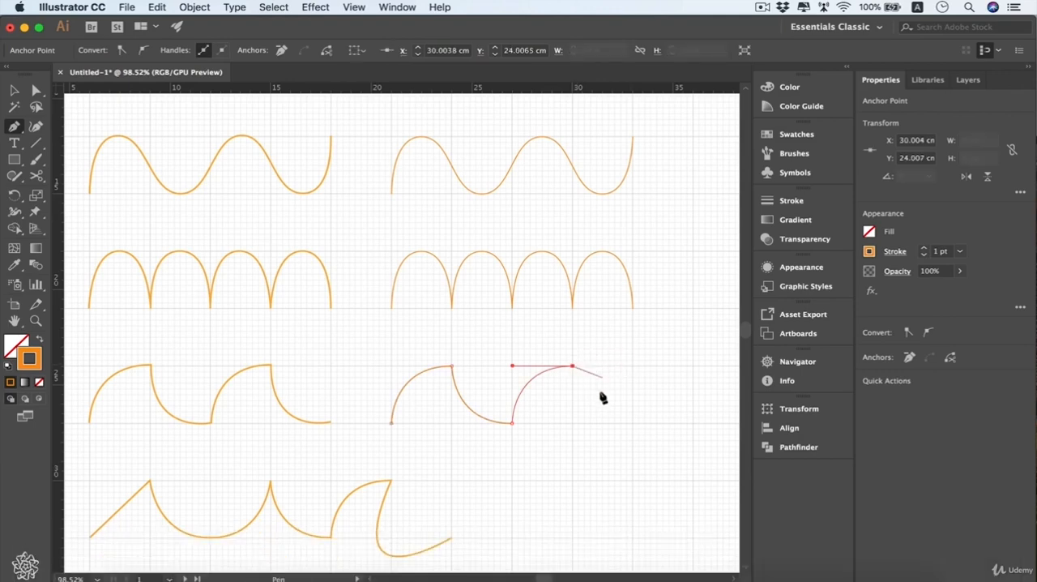
mouse_move(632, 423)
mouse_down()
mouse_move(694, 428)
mouse_move(635, 430)
mouse_up()
key(super)
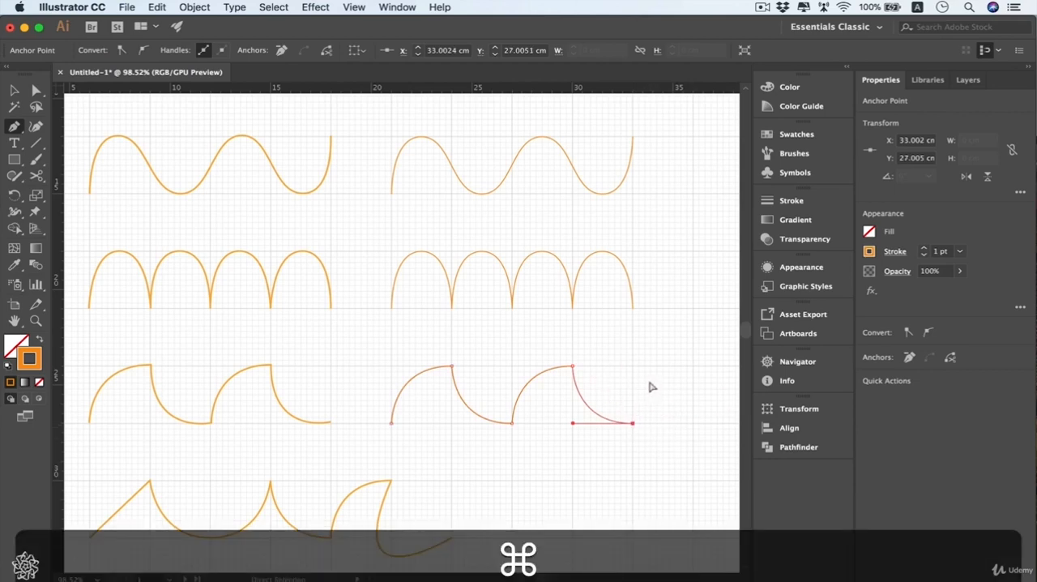
super+click(656, 389)
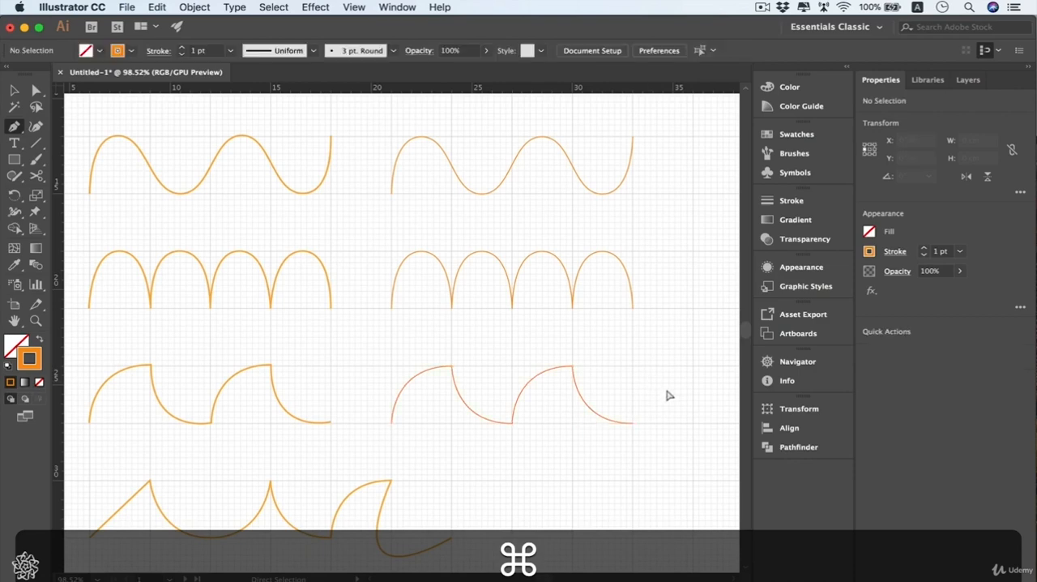
Reshape the second fin of the new path into a lower, rounded hump about 2 cm high, and deselect the path
super+click(573, 367)
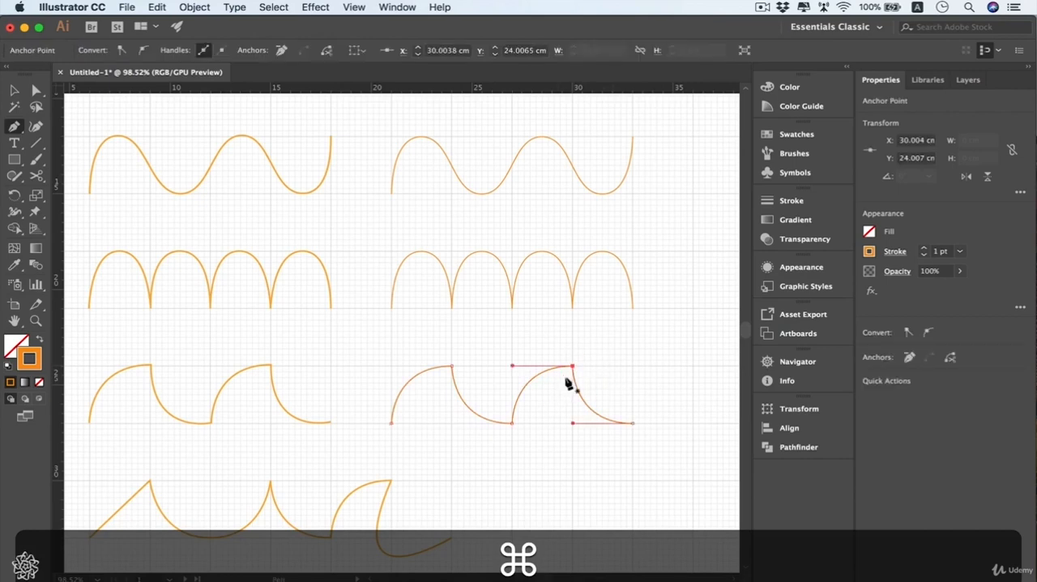
drag(564, 379, 525, 439)
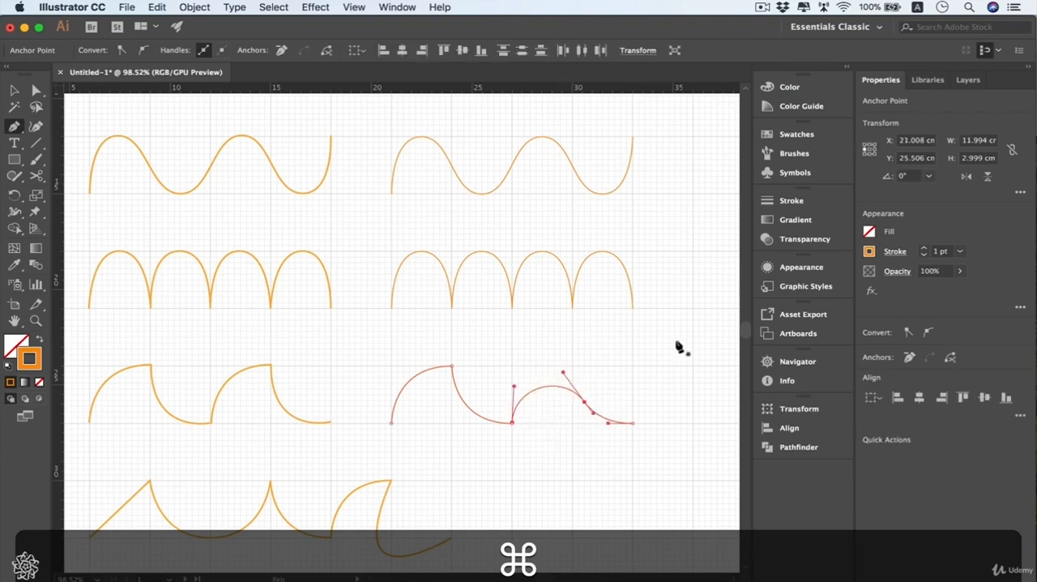
super+click(661, 376)
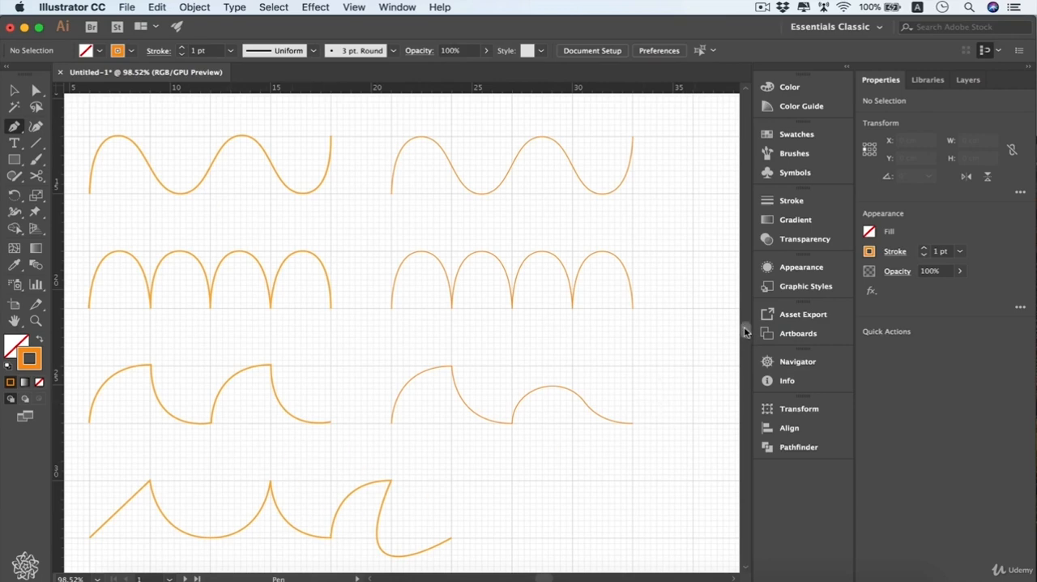
Start a copy of the mixed sample below it with a straight rising segment and a U-shaped curve about 6 cm wide and 3 cm deep
scroll(745, 330, down, 5)
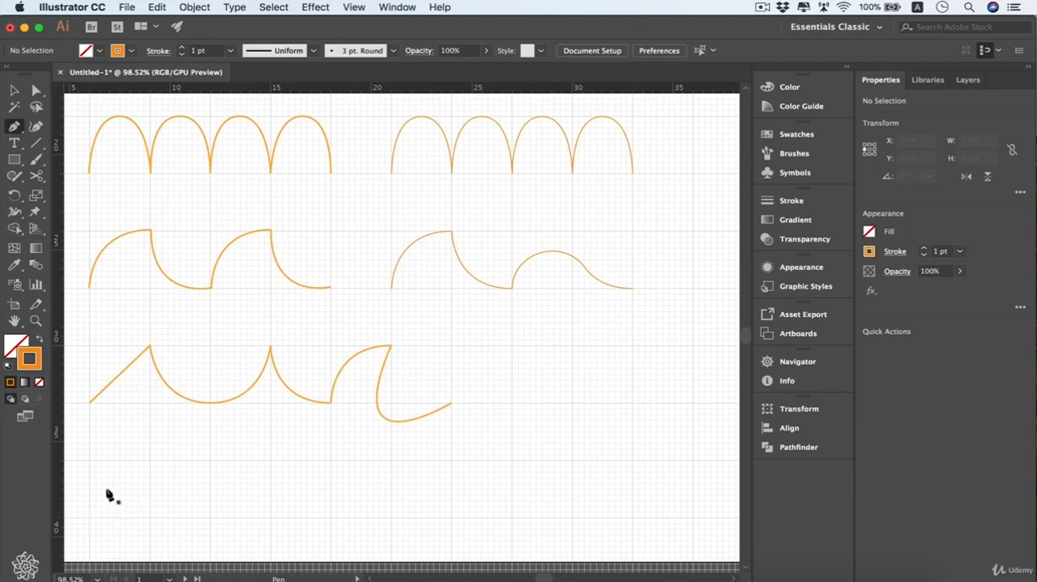
click(90, 516)
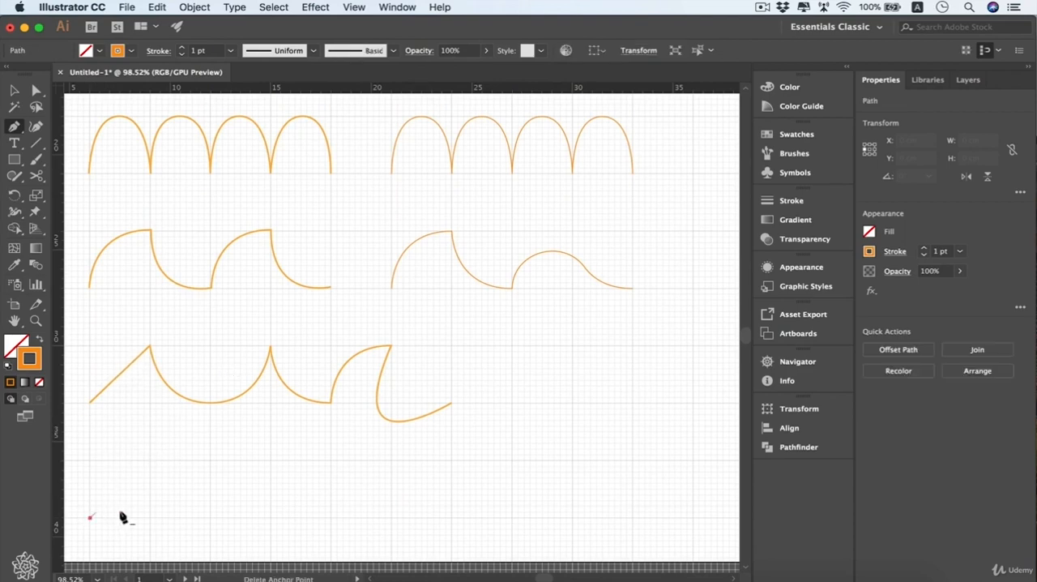
click(150, 461)
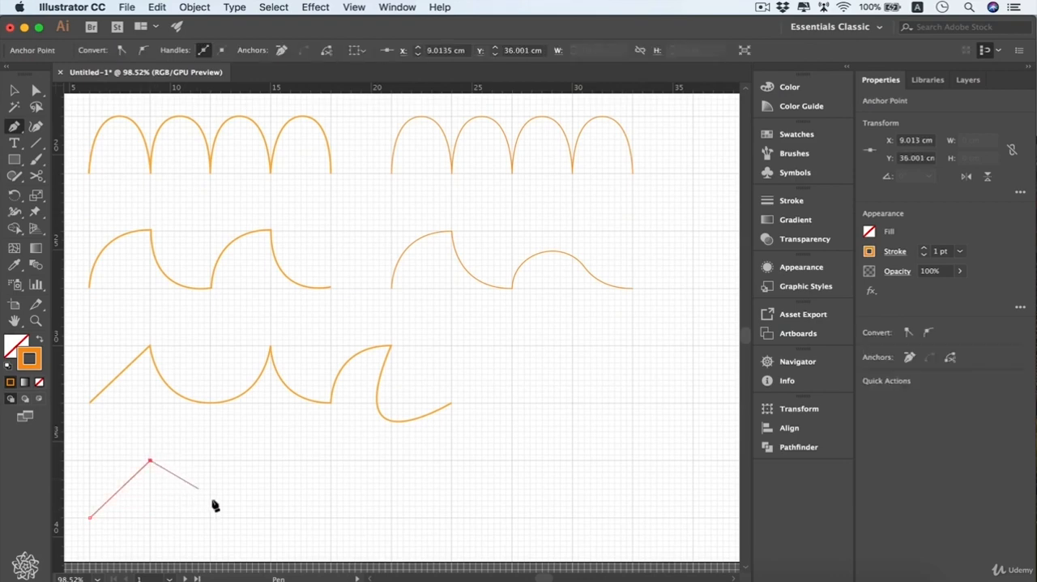
key(super+z)
drag(211, 517, 271, 517)
key(shift)
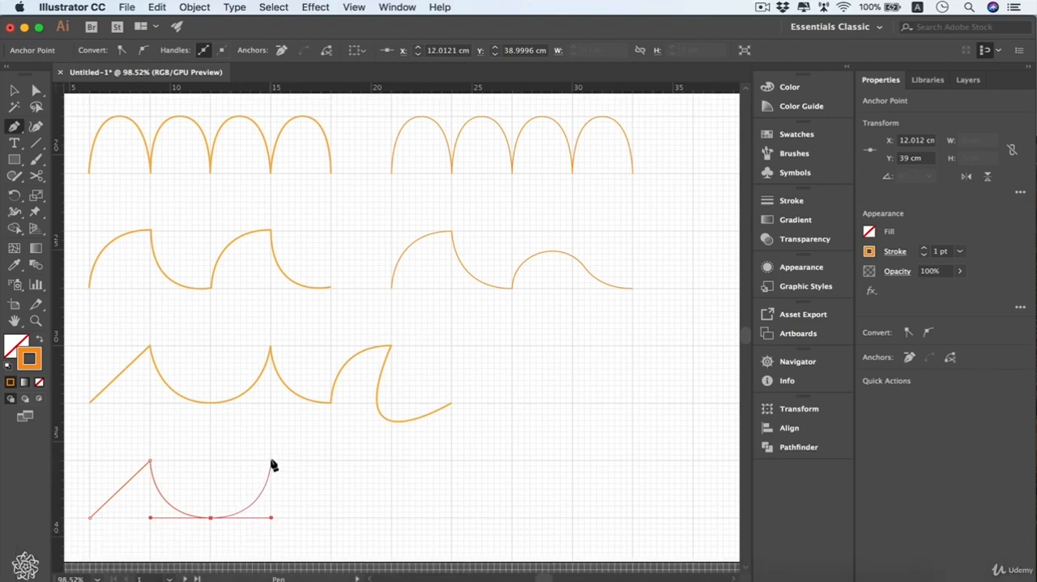
click(273, 461)
Continue the path with a curve down to the baseline and an arc up to the next peak, retracting the outgoing handle at both points
drag(331, 517, 386, 519)
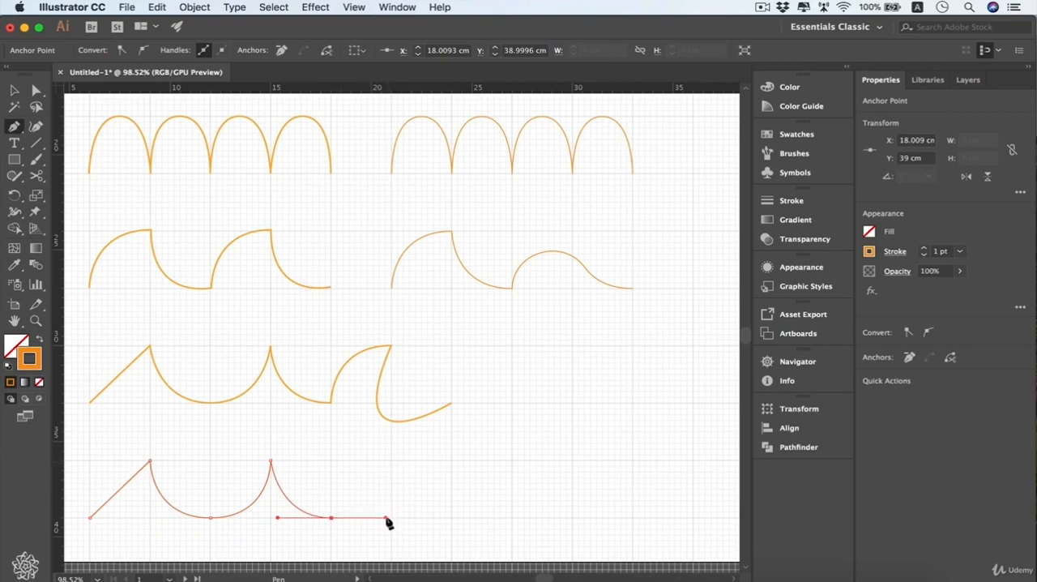
key(alt)
drag(388, 520, 332, 520)
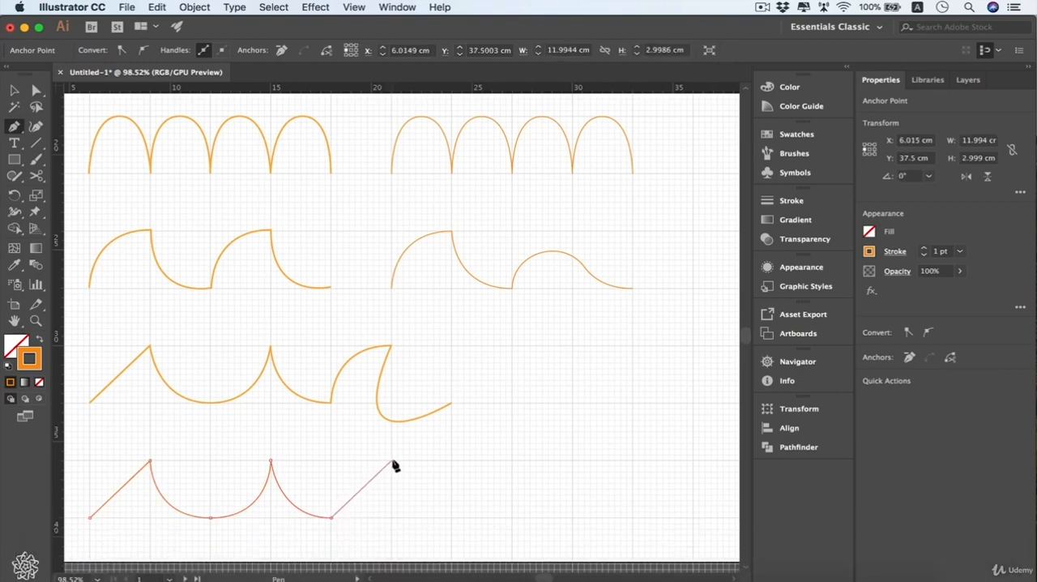
drag(391, 461, 448, 463)
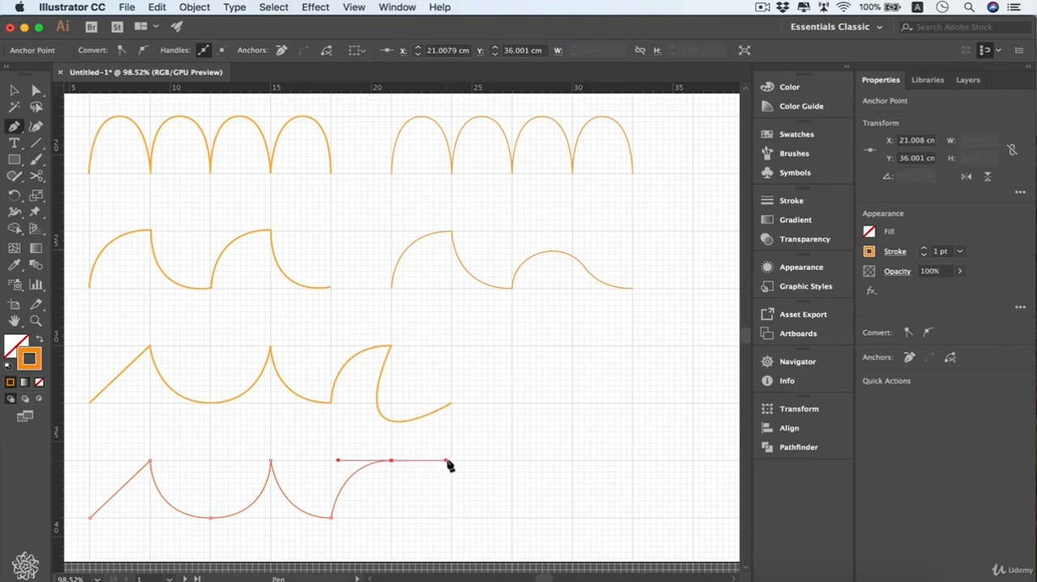
alt+click(394, 461)
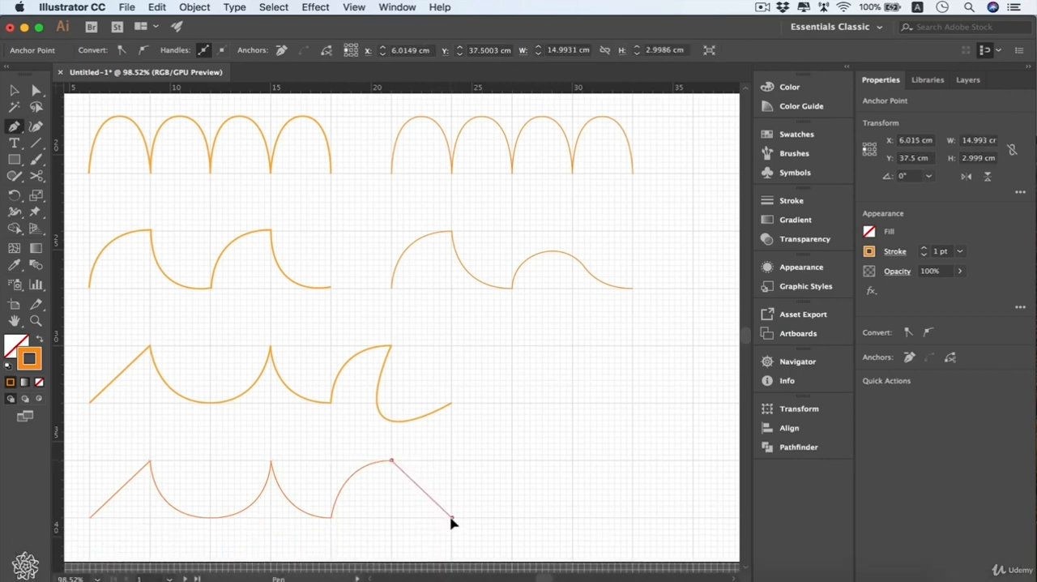
Add the hooked final curve ending on the baseline about 3 cm past the last peak, extending its handle down-left, and end the path
mouse_move(452, 517)
mouse_down()
mouse_move(498, 509)
mouse_move(532, 519)
mouse_move(452, 519)
mouse_up()
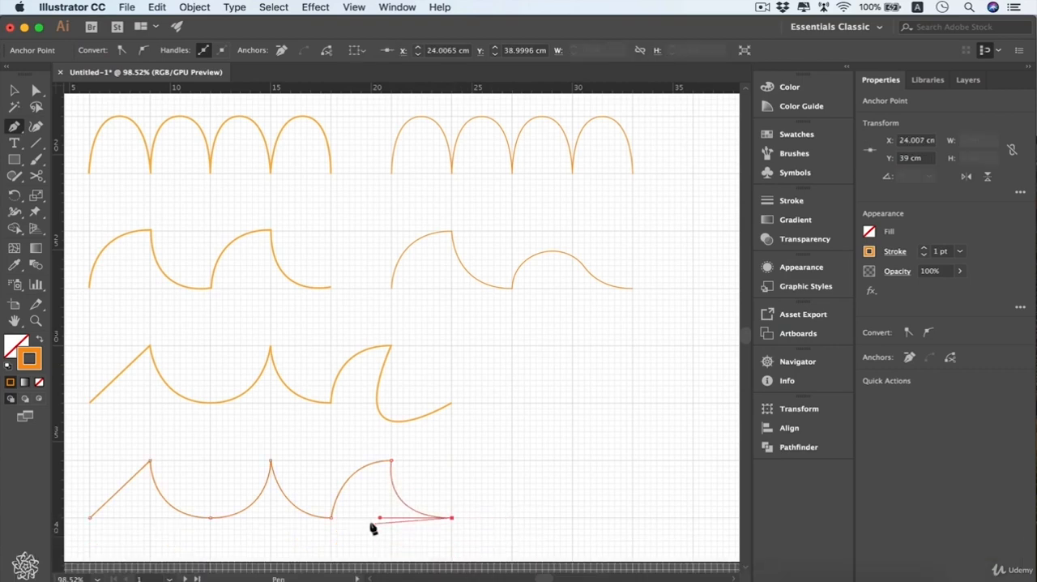
drag(380, 519, 322, 554)
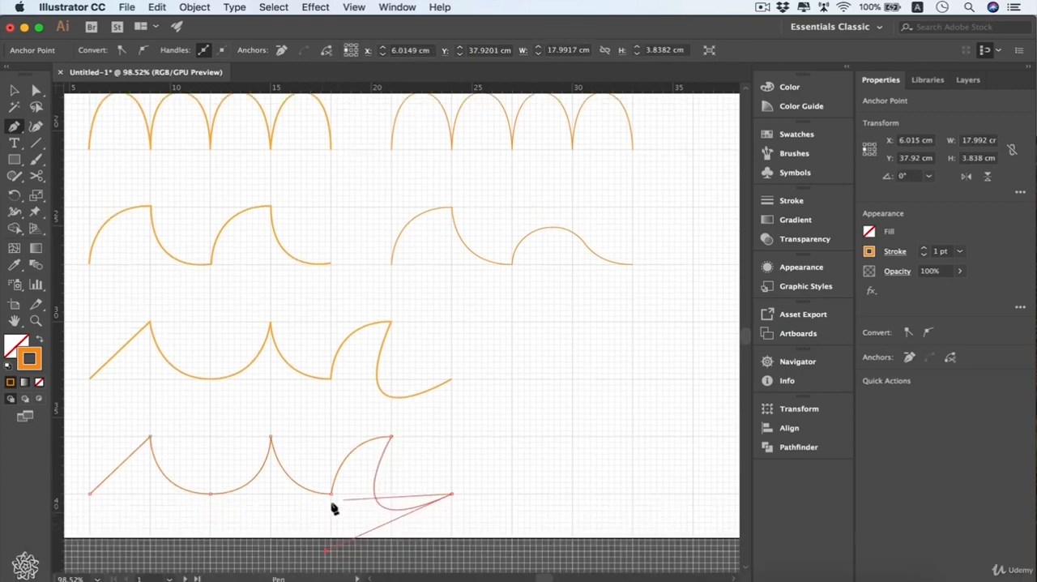
super+click(503, 478)
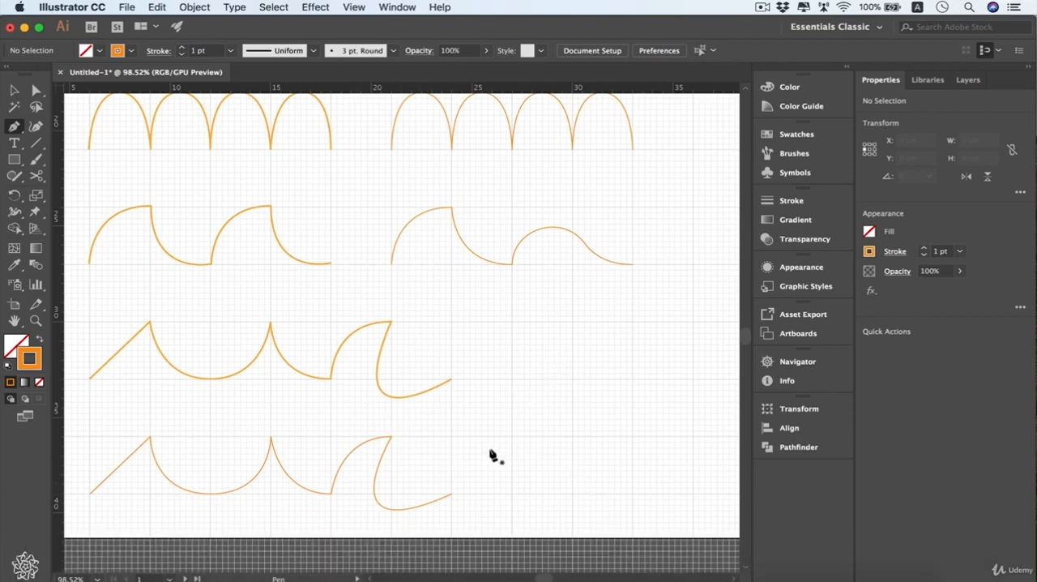
Extend the mixed path copy with an S-curve through X 26.12, Y 37.2 cm, finishing about 4 cm above the baseline, and end the path
click(452, 495)
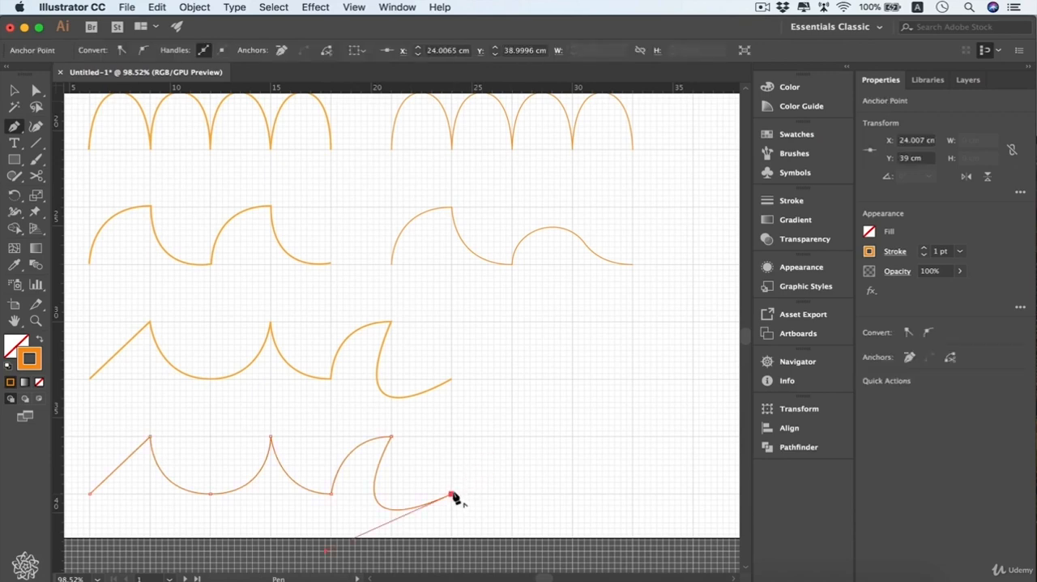
drag(512, 436, 567, 436)
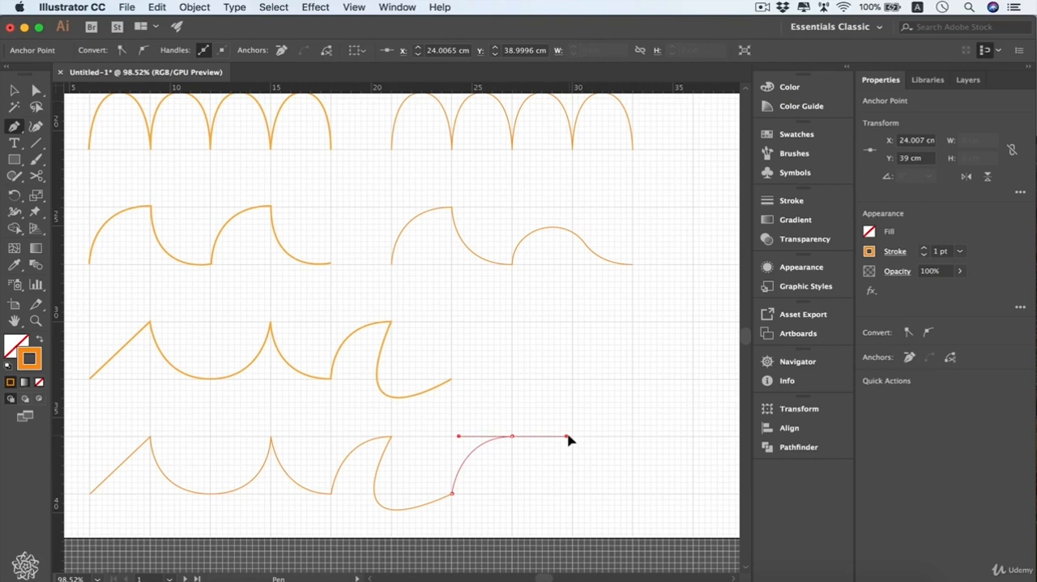
key(space)
drag(567, 436, 550, 459)
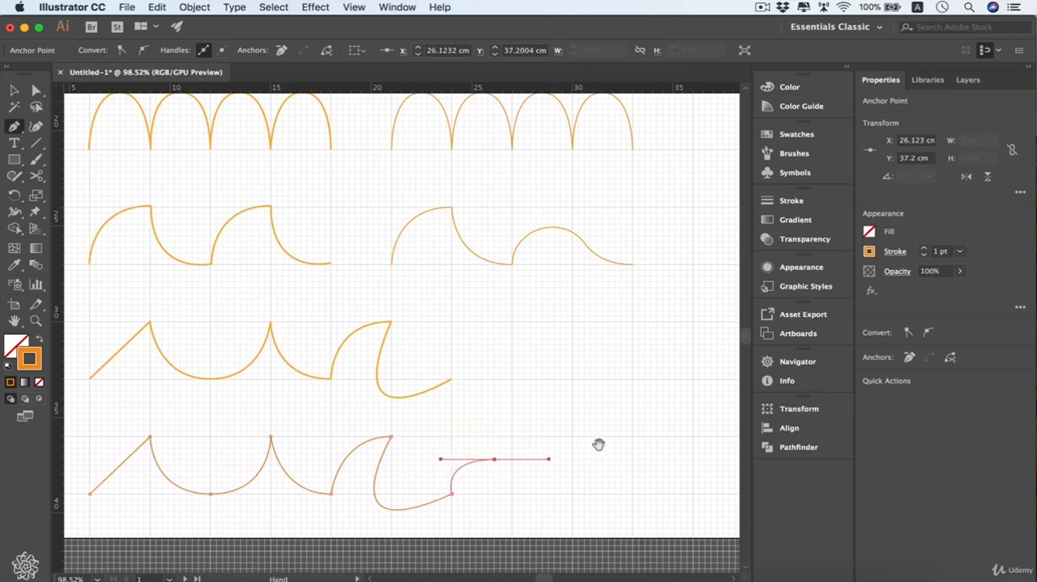
click(549, 414)
key(Escape)
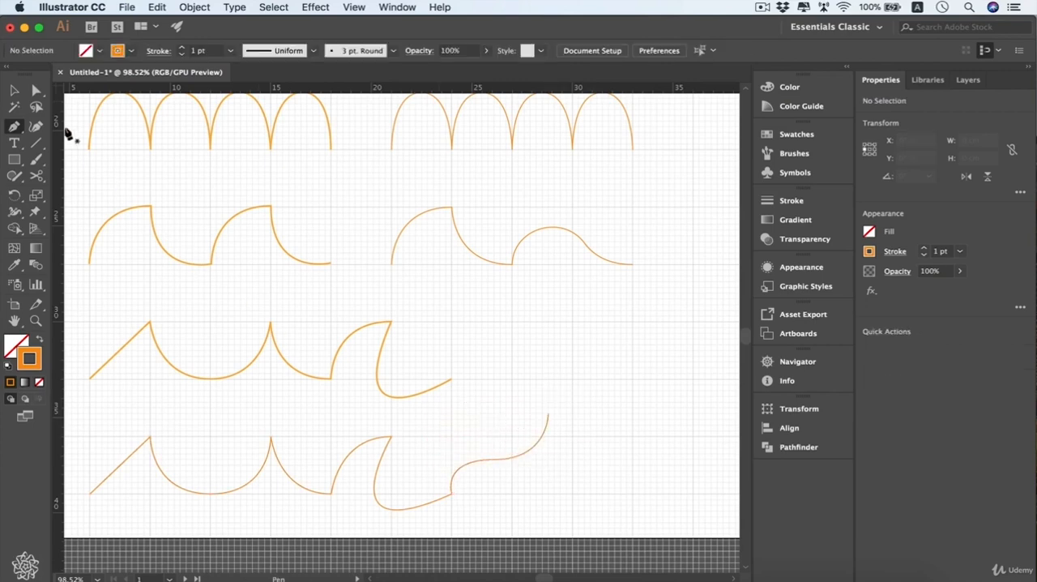
Convert the S-curve's middle anchor to a corner with the Anchor Point tool, and pull long horizontal handles back out of it
click(21, 128)
click(113, 175)
click(496, 460)
click(495, 460)
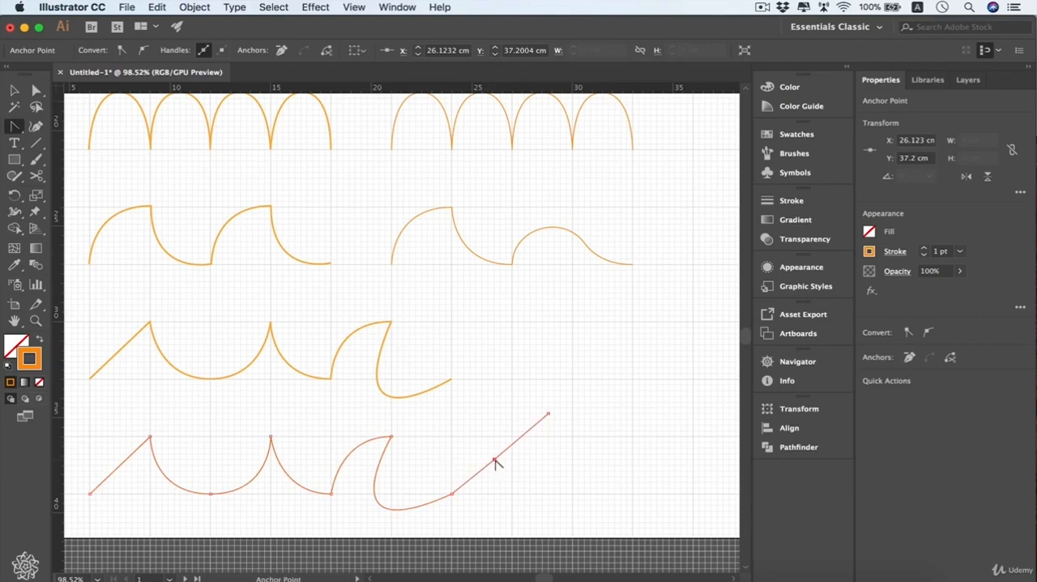
drag(496, 461, 547, 464)
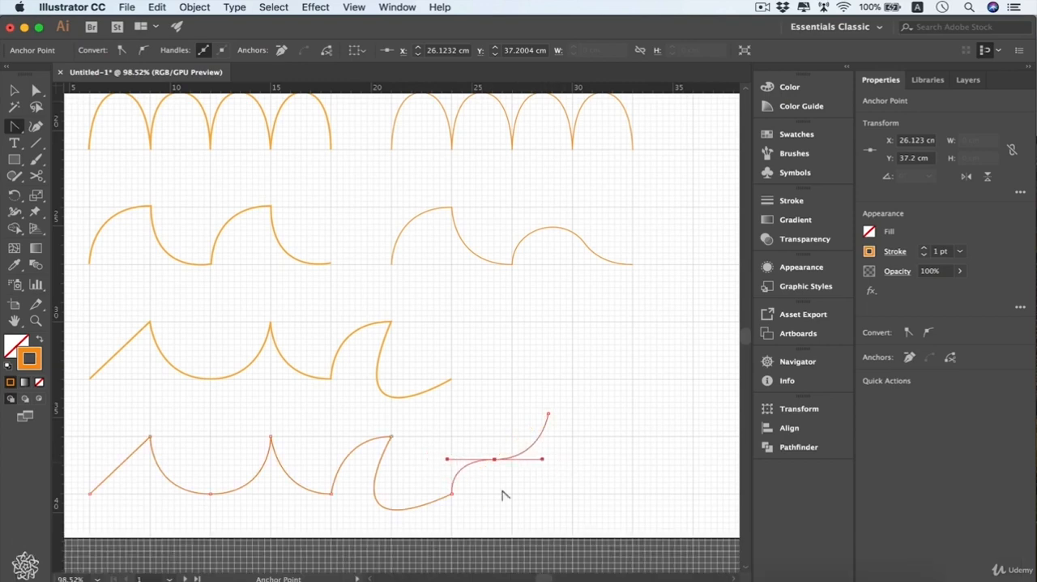
click(447, 460)
drag(494, 459, 572, 463)
Add an anchor point on each side of the S-curve's middle anchor, near X 28.65, Y 36.3 cm and X 24.6, Y 37.6 cm
click(13, 127)
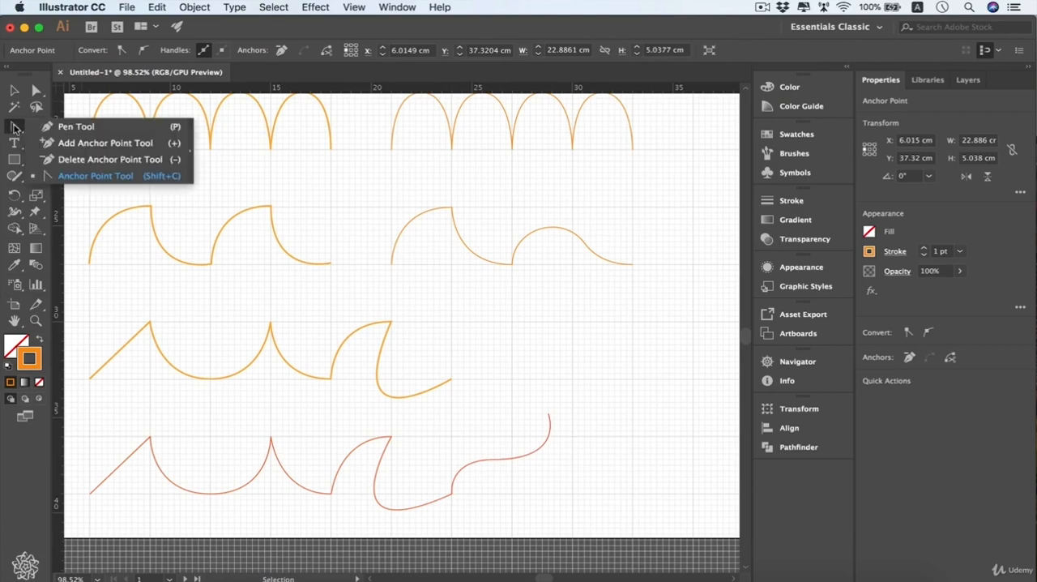
click(159, 146)
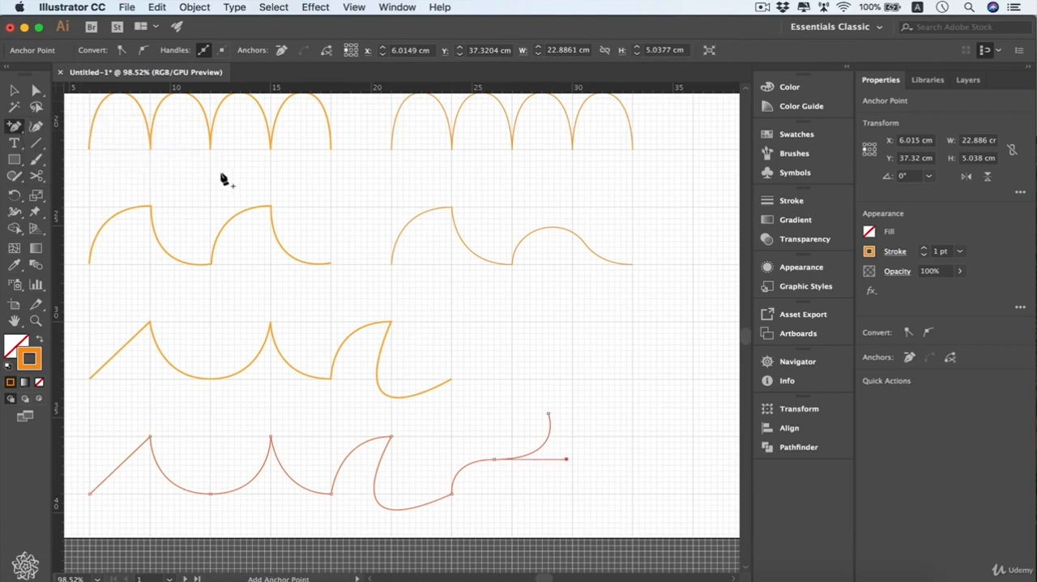
click(545, 443)
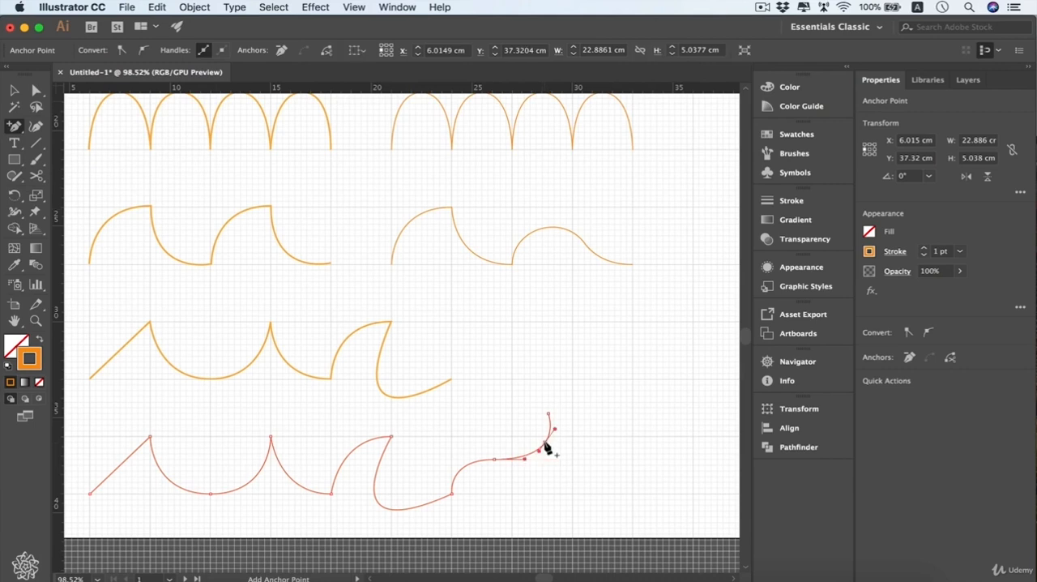
click(464, 467)
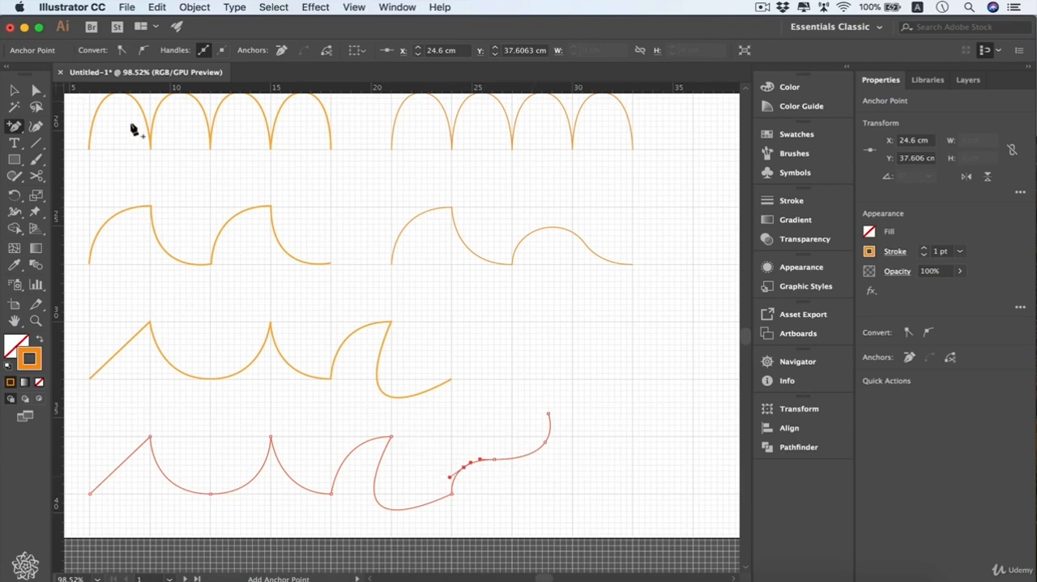
Delete the anchor point added between the baseline point and the S-curve's middle anchor, using the Delete Anchor Point tool
drag(13, 125, 151, 153)
click(464, 466)
click(538, 451)
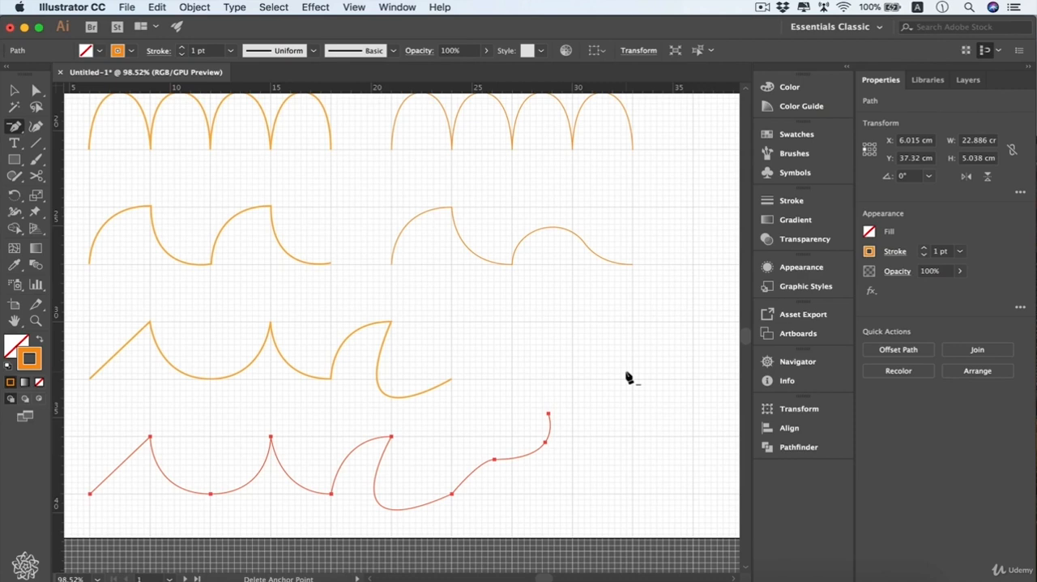
Hide the document grid and look over the dashed samples beside the redrawn orange paths
scroll(629, 378, left, 4)
scroll(629, 378, up, 2)
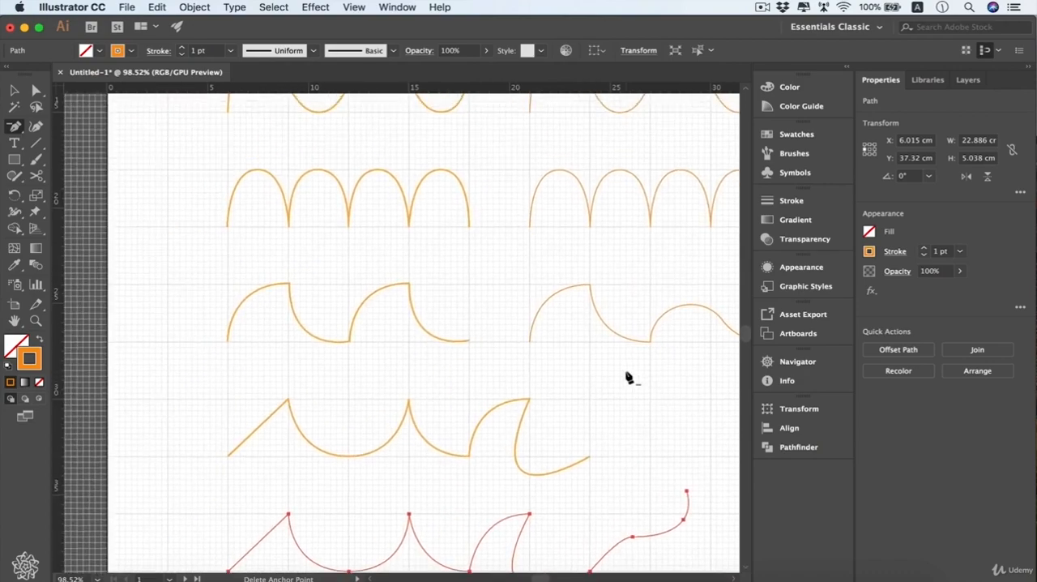
scroll(629, 377, down, 4)
scroll(628, 378, down, 2)
key(super)
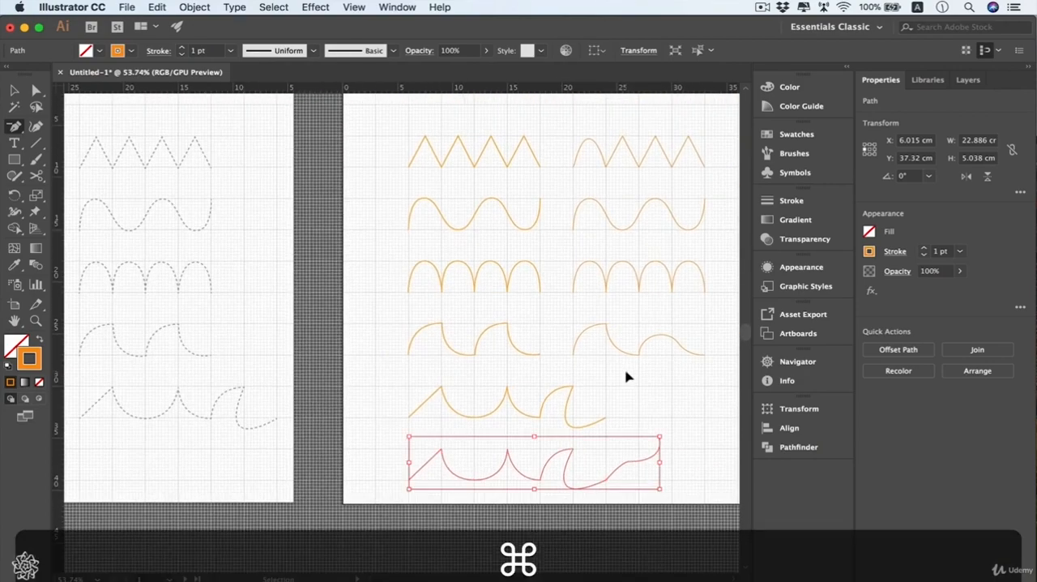
key(super+apostrophe)
scroll(629, 378, left, 3)
scroll(629, 377, up, 1)
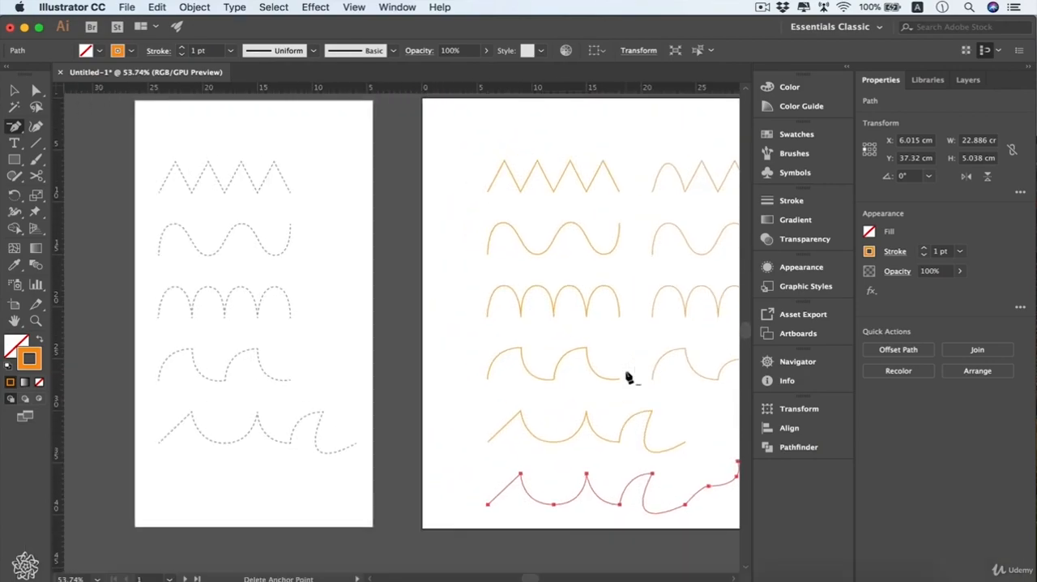
scroll(629, 378, up, 1)
scroll(629, 378, right, 1)
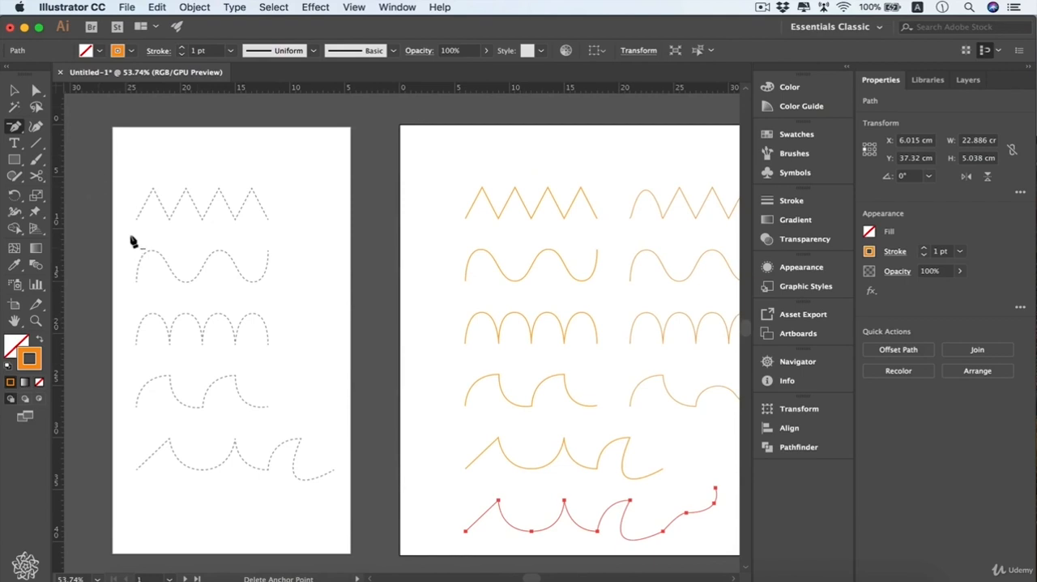
Unlock the Pen Practice layer and select the whole dashed wave sample to reveal its anchor points and handles
key(p)
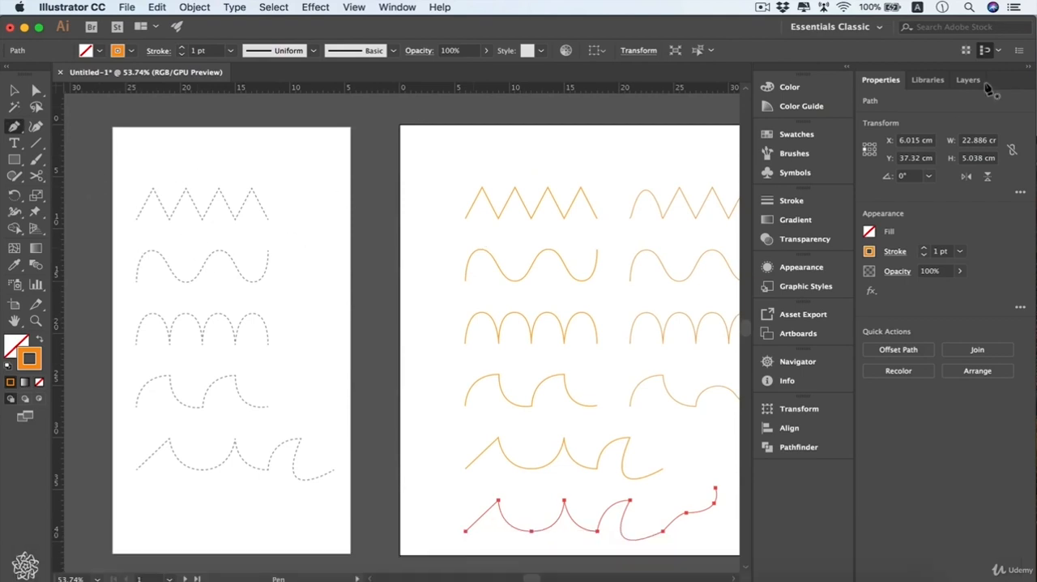
click(969, 81)
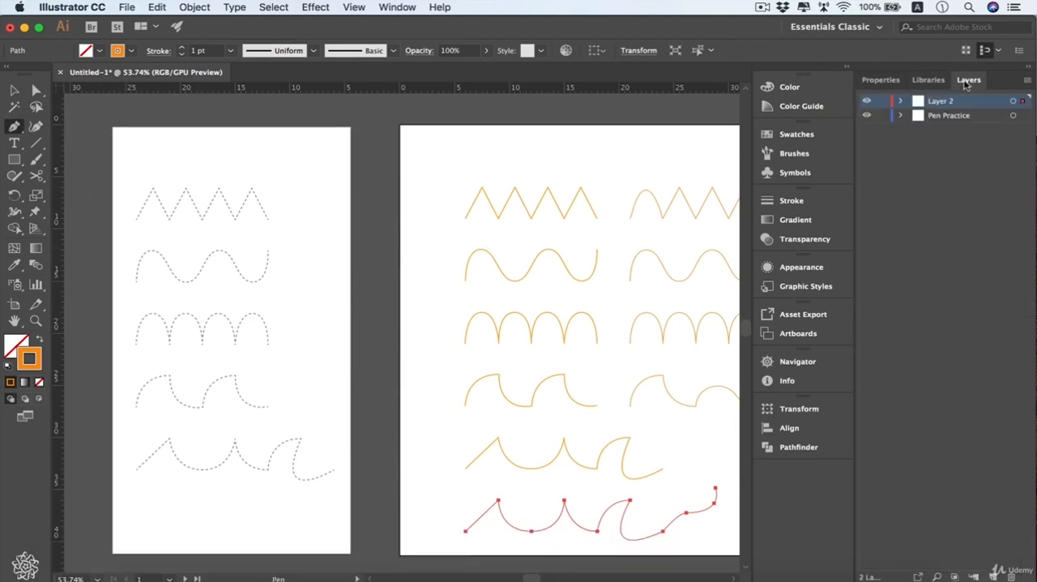
click(883, 116)
key(a)
click(124, 239)
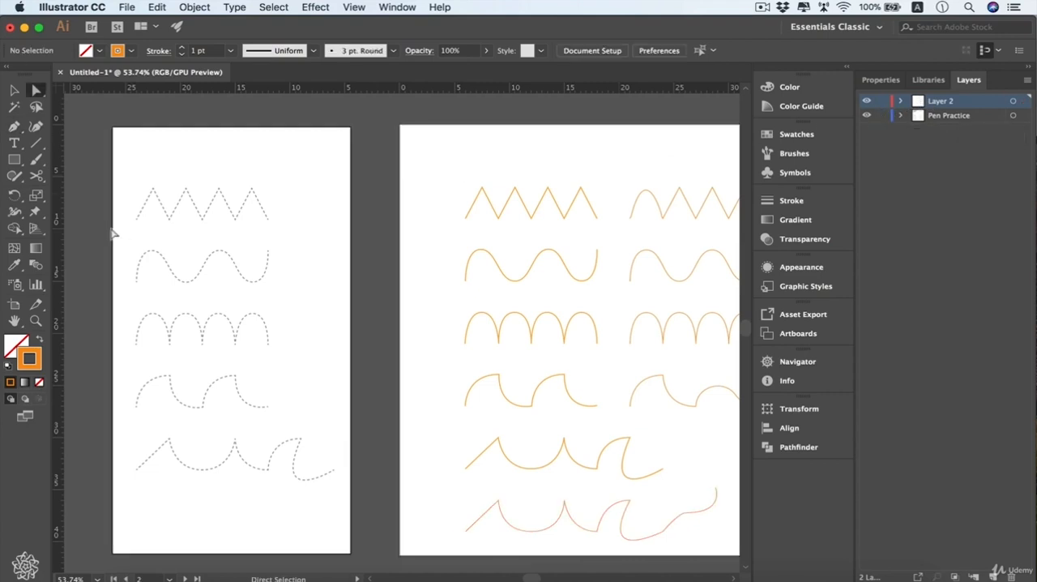
drag(113, 230, 280, 300)
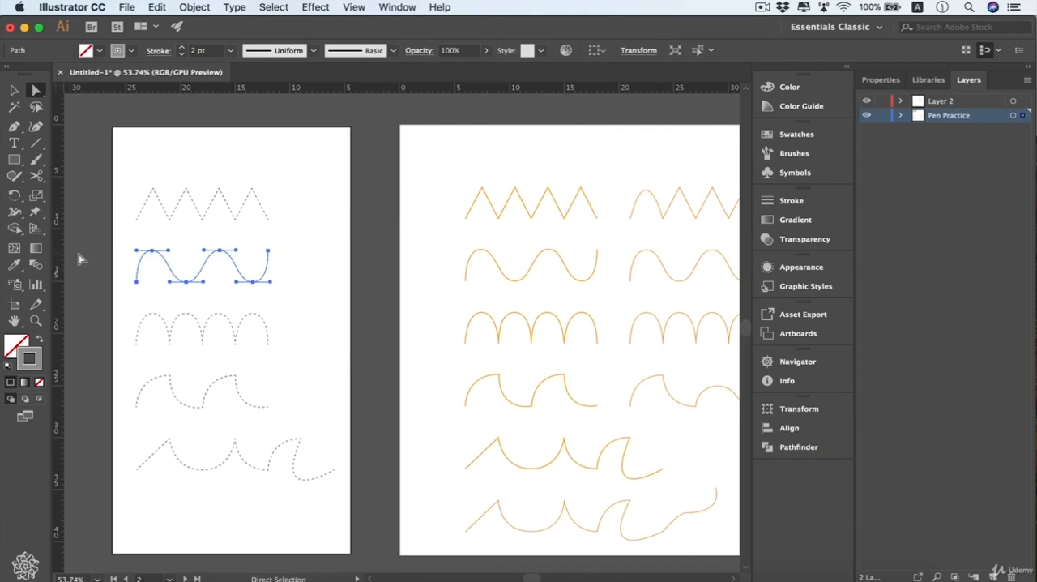
Check the samples briefly against the grid, hide it again, and view the Helpful Shortcuts artboard
key(super+apostrophe)
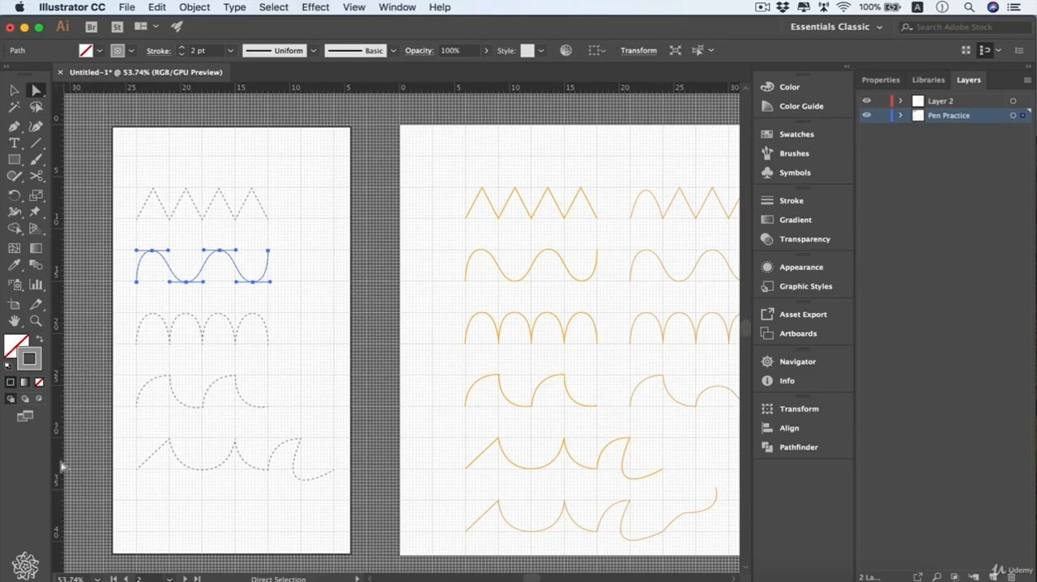
key(super+apostrophe)
scroll(103, 399, up, 1)
scroll(102, 399, up, 4)
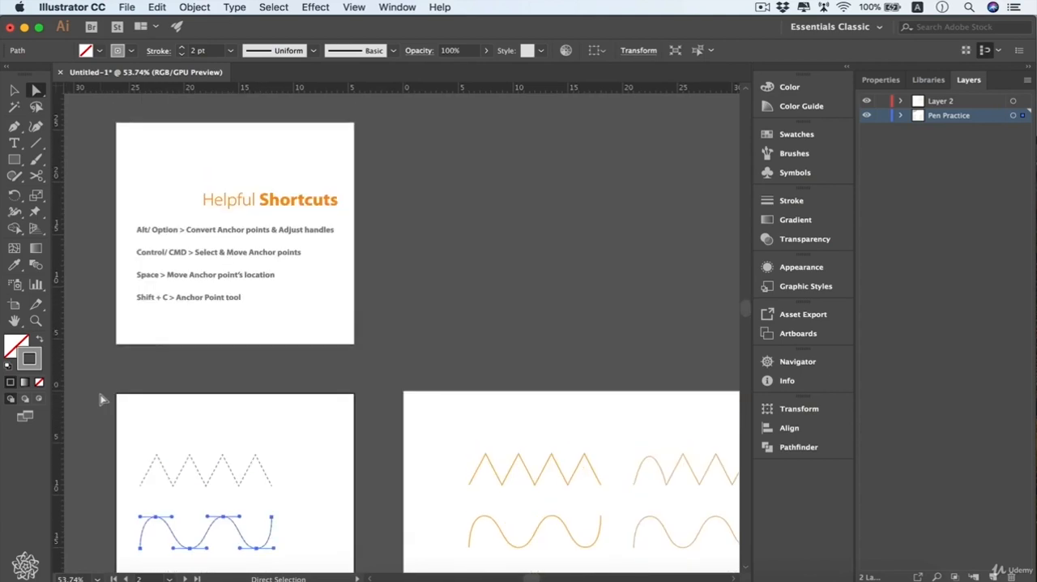